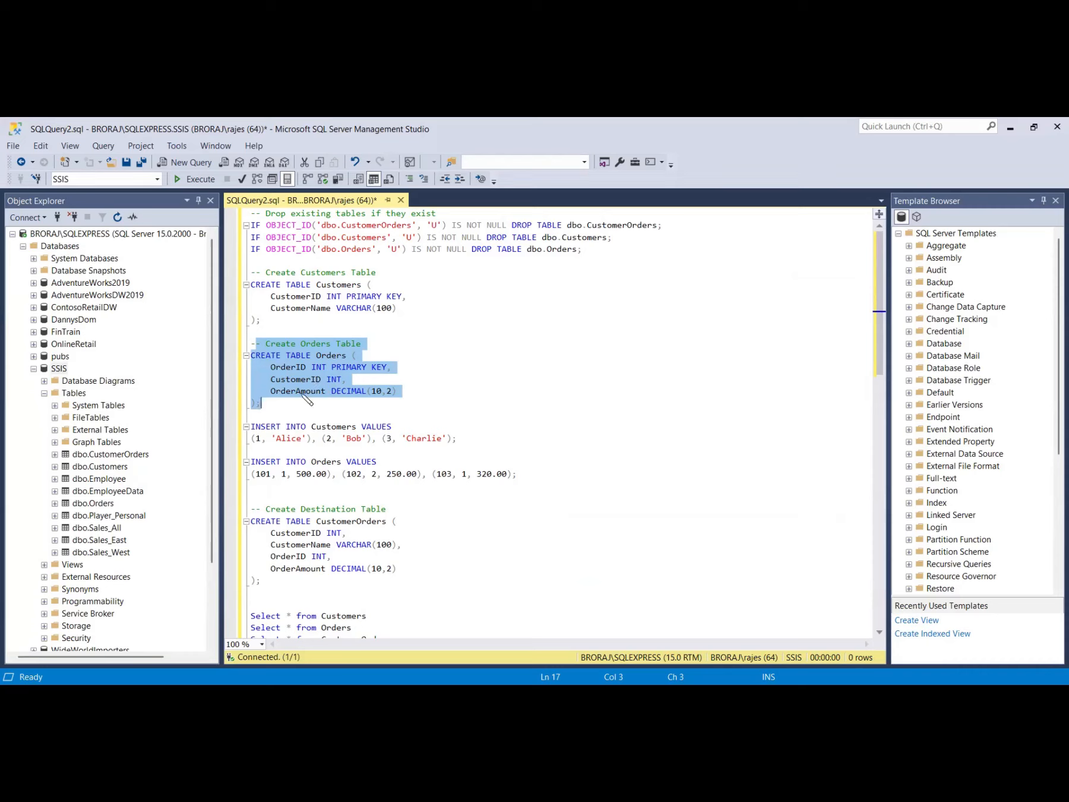
Review the SQL script's table definitions, key columns and inserted sample values for Customers and Orders.
click(336, 398)
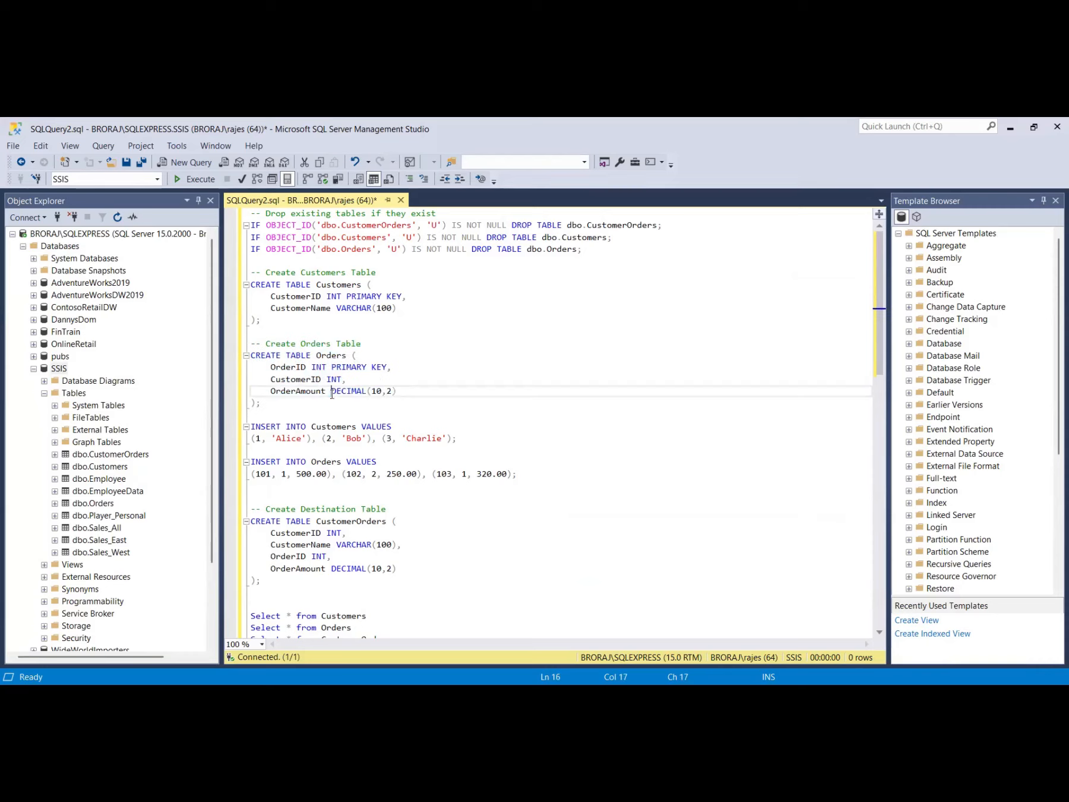
drag(321, 380, 268, 380)
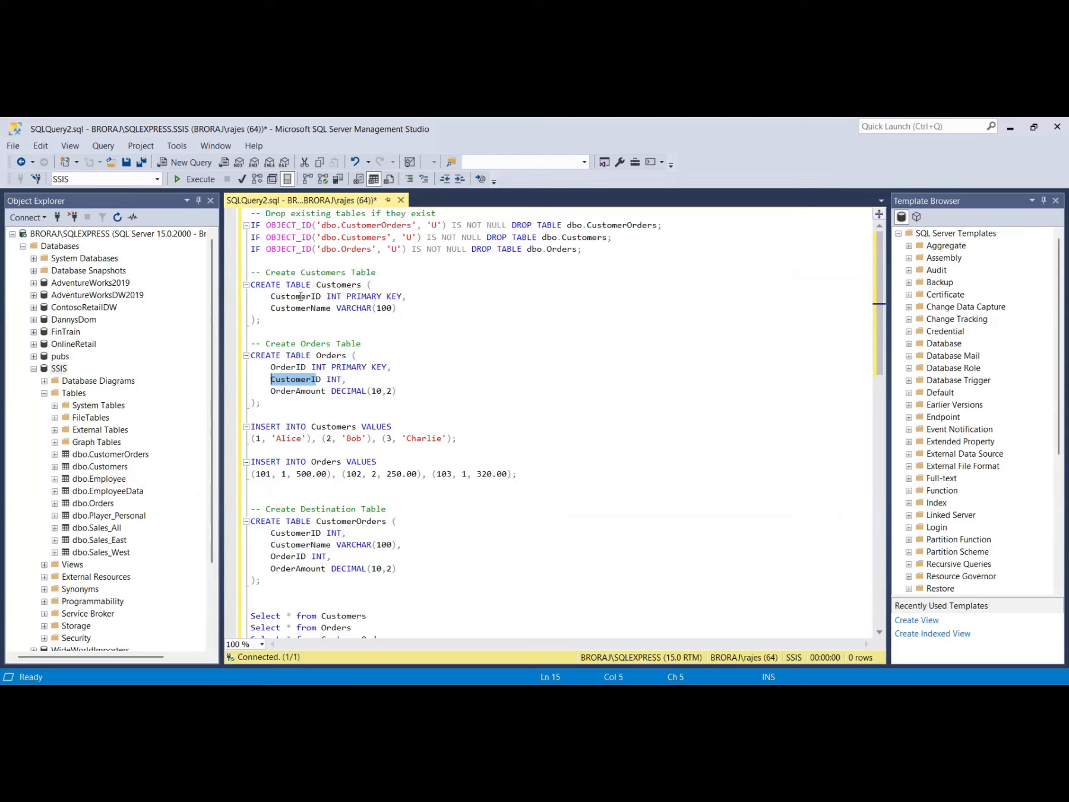
drag(270, 297, 321, 297)
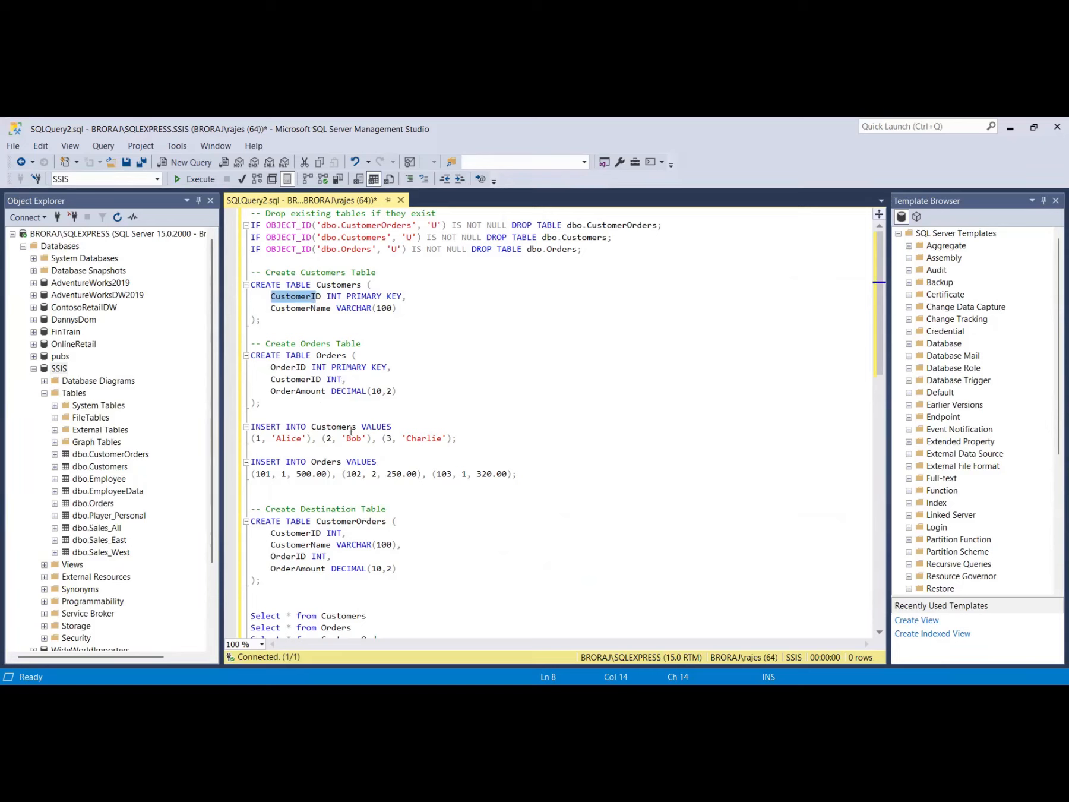
click(262, 438)
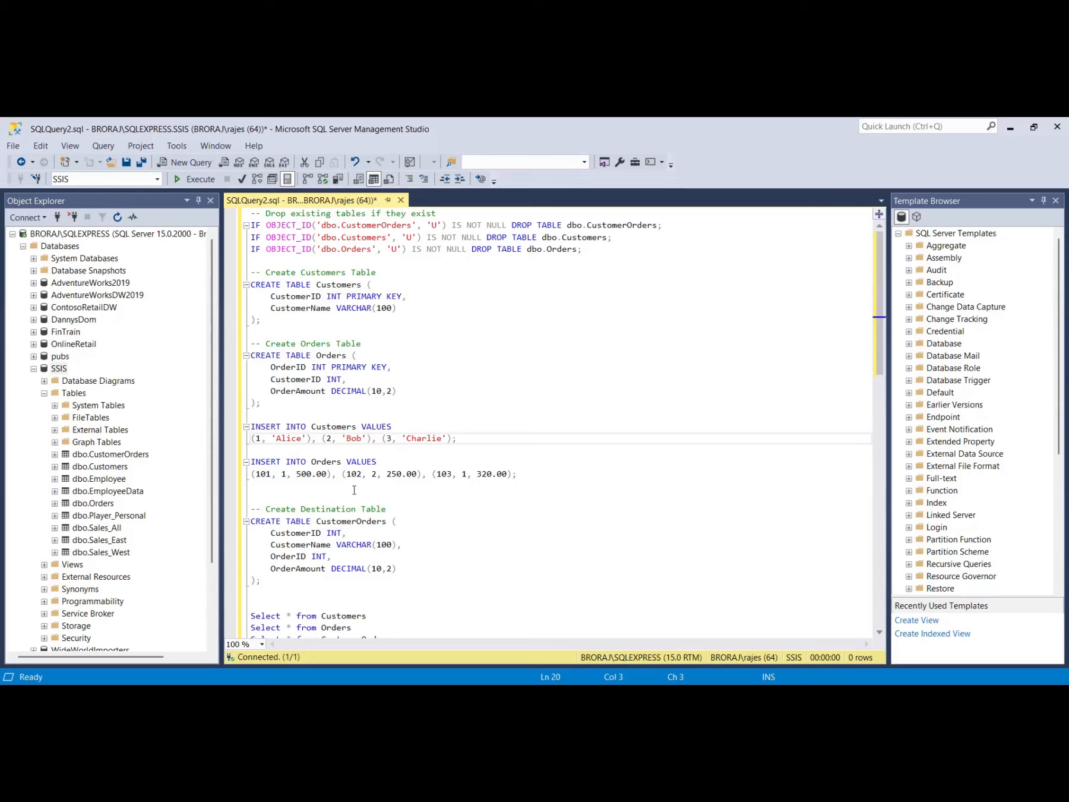
click(285, 473)
drag(285, 474, 281, 474)
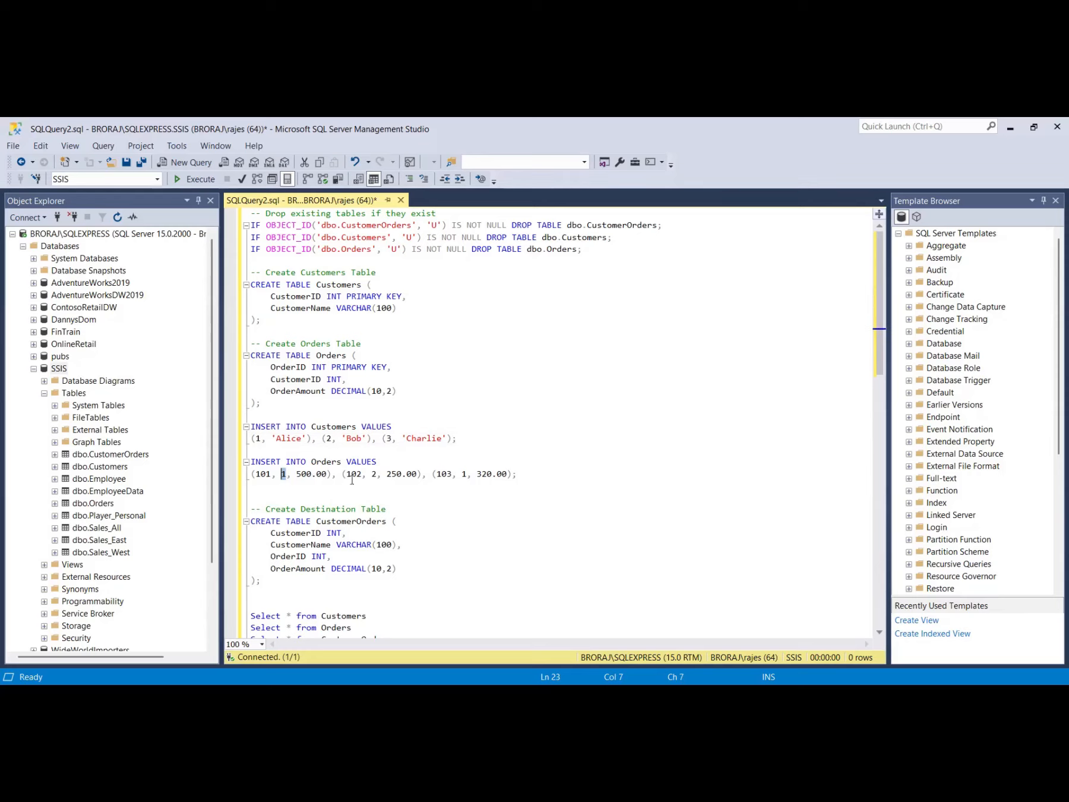
drag(378, 473, 373, 474)
drag(468, 473, 461, 473)
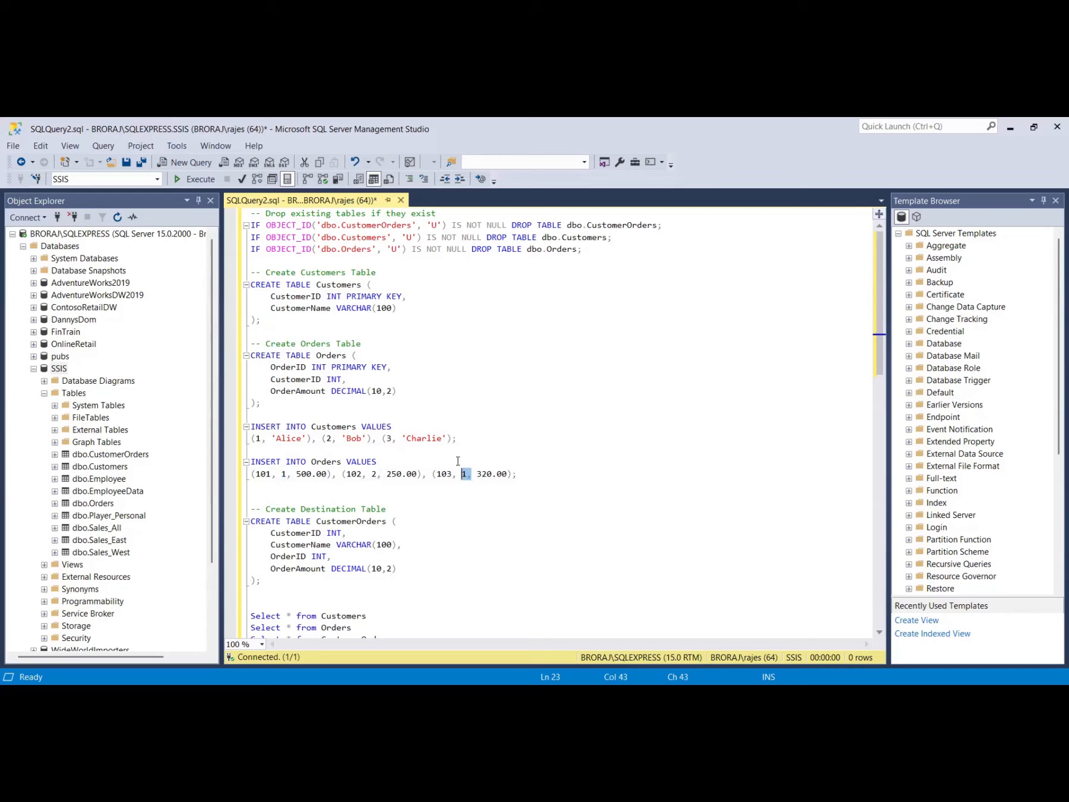
drag(392, 439, 385, 439)
click(256, 438)
click(338, 438)
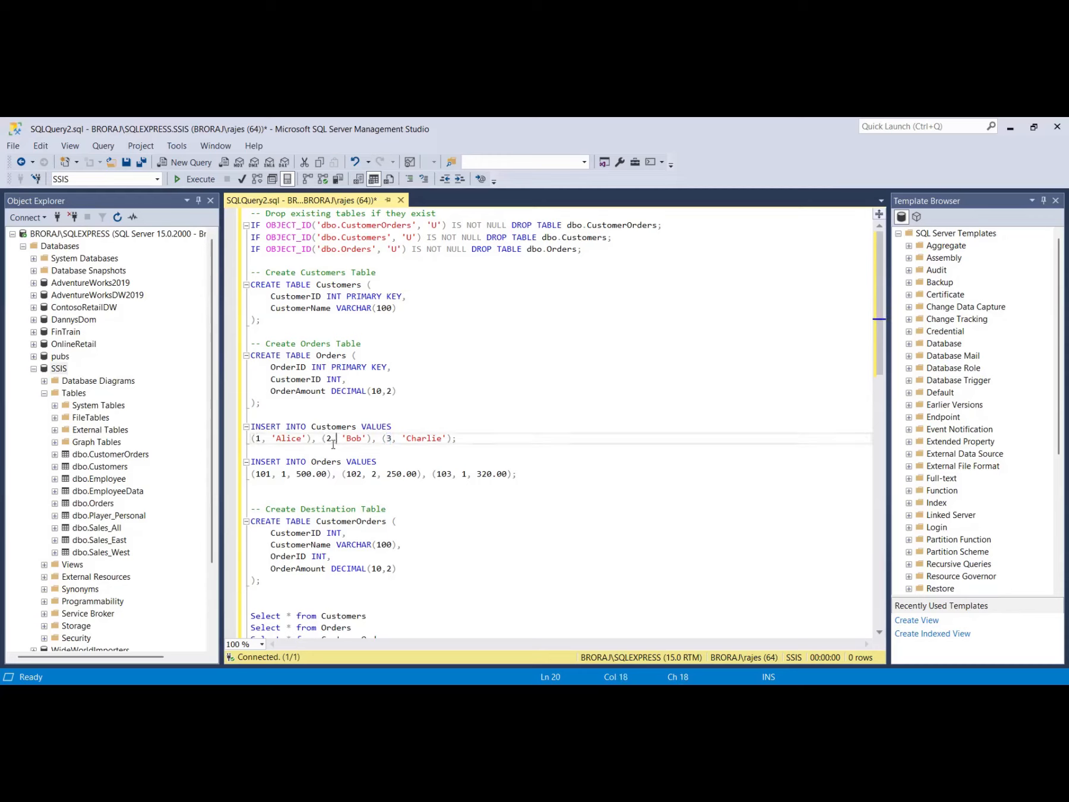
Execute the script to create and populate the Customers, Orders and CustomerOrders tables, then select the three SELECT queries.
scroll(329, 458, down, 2)
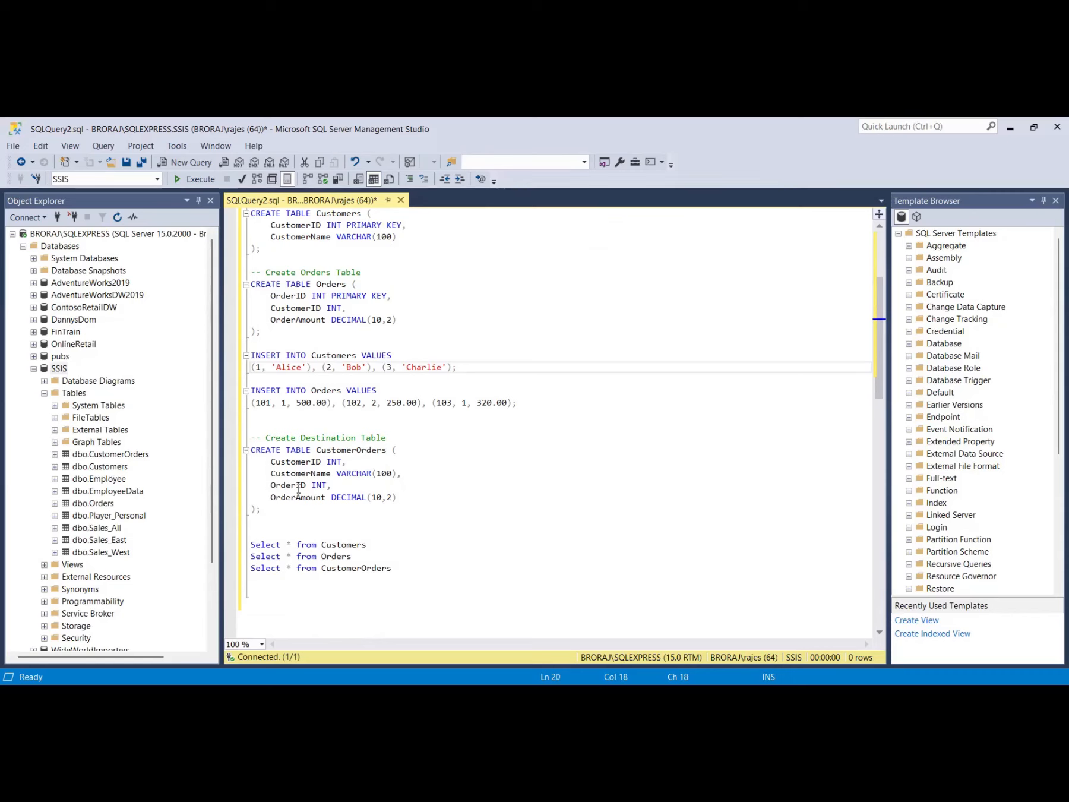
scroll(454, 491, up, 3)
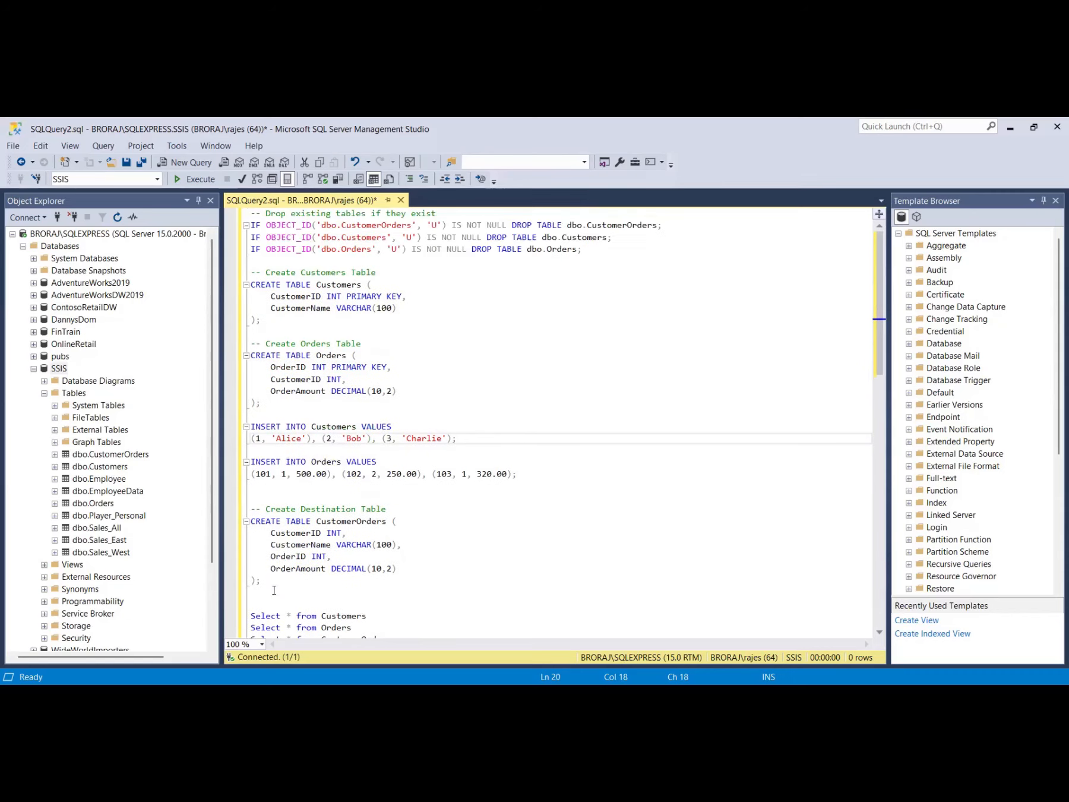
scroll(402, 454, down, 4)
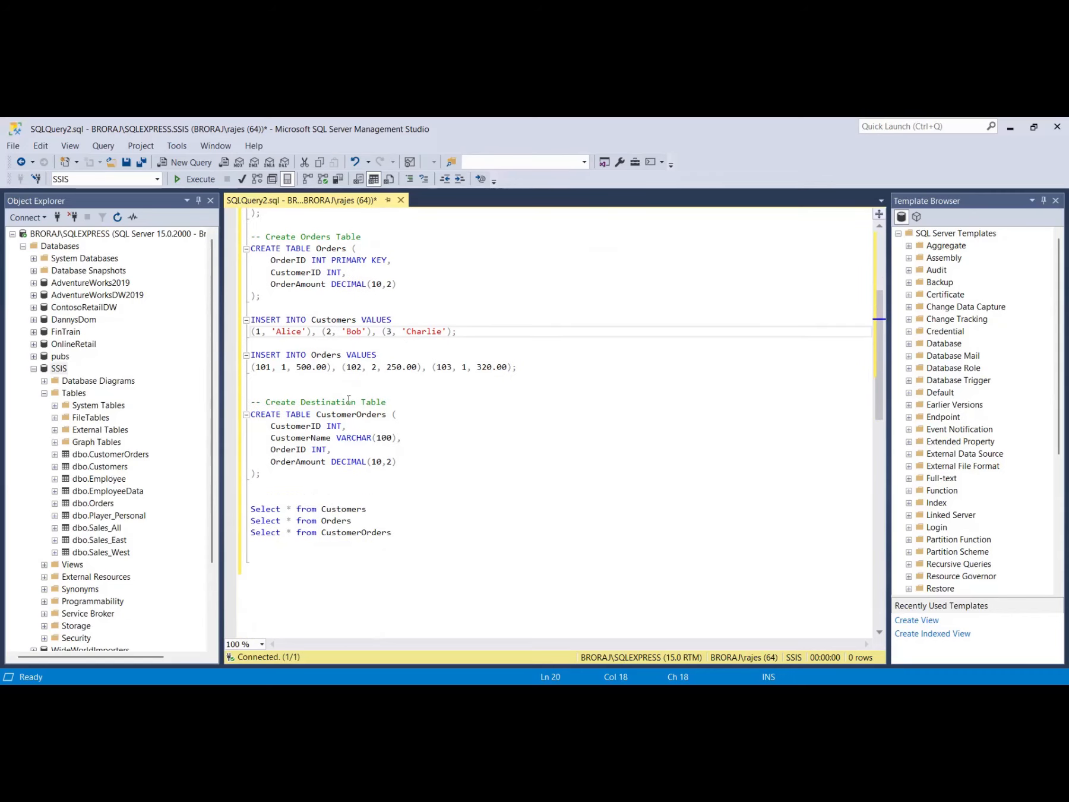
click(196, 179)
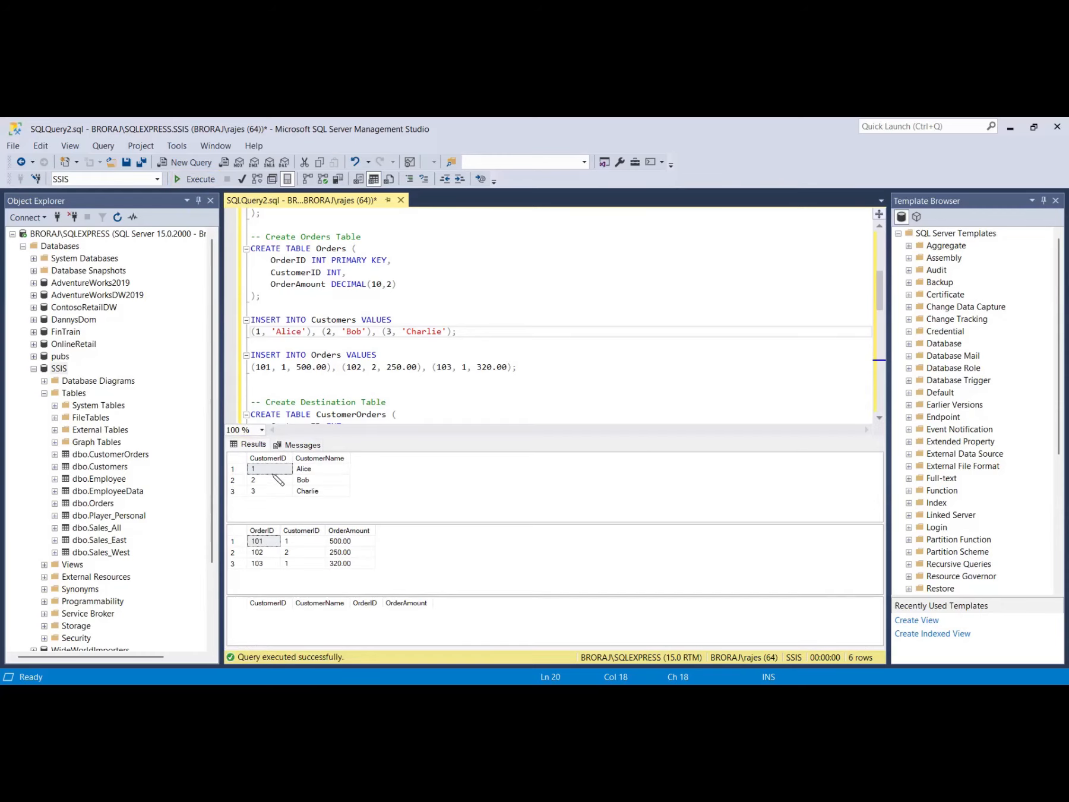
scroll(398, 357, down, 5)
drag(398, 357, 252, 335)
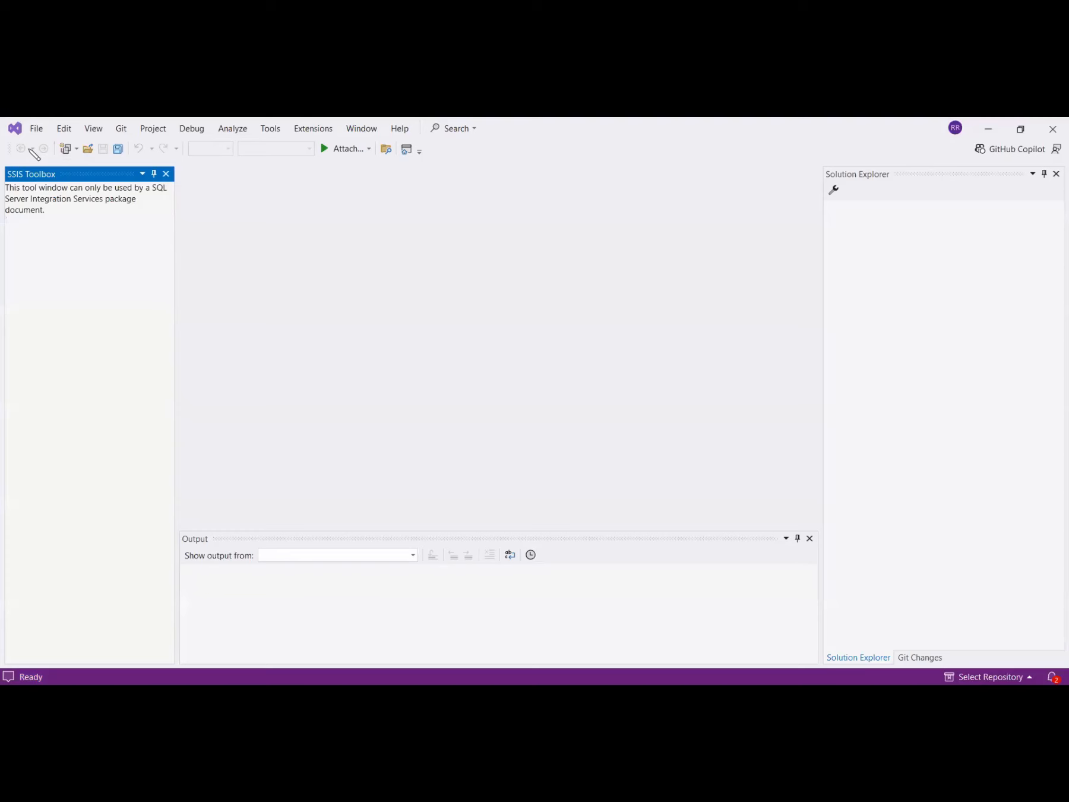
Switch to Visual Studio and create a new Integration Services Project in the C:\Downloads\New folder\ location.
click(36, 129)
mouse_move(43, 146)
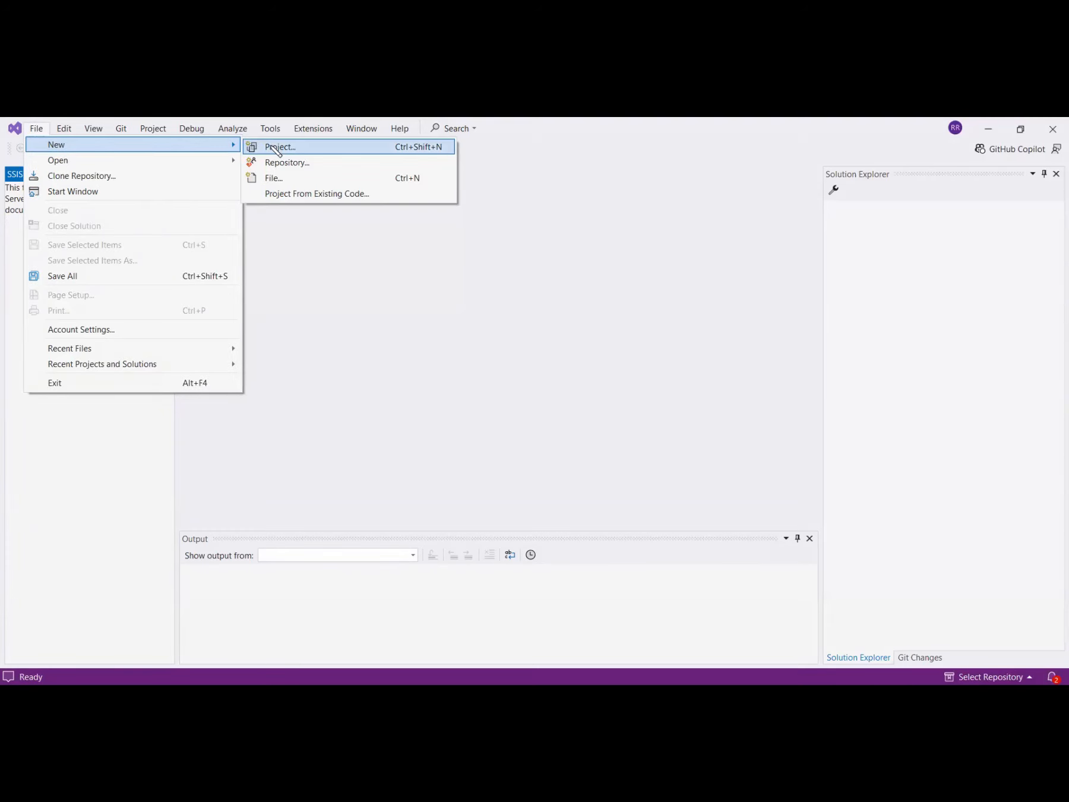
click(277, 148)
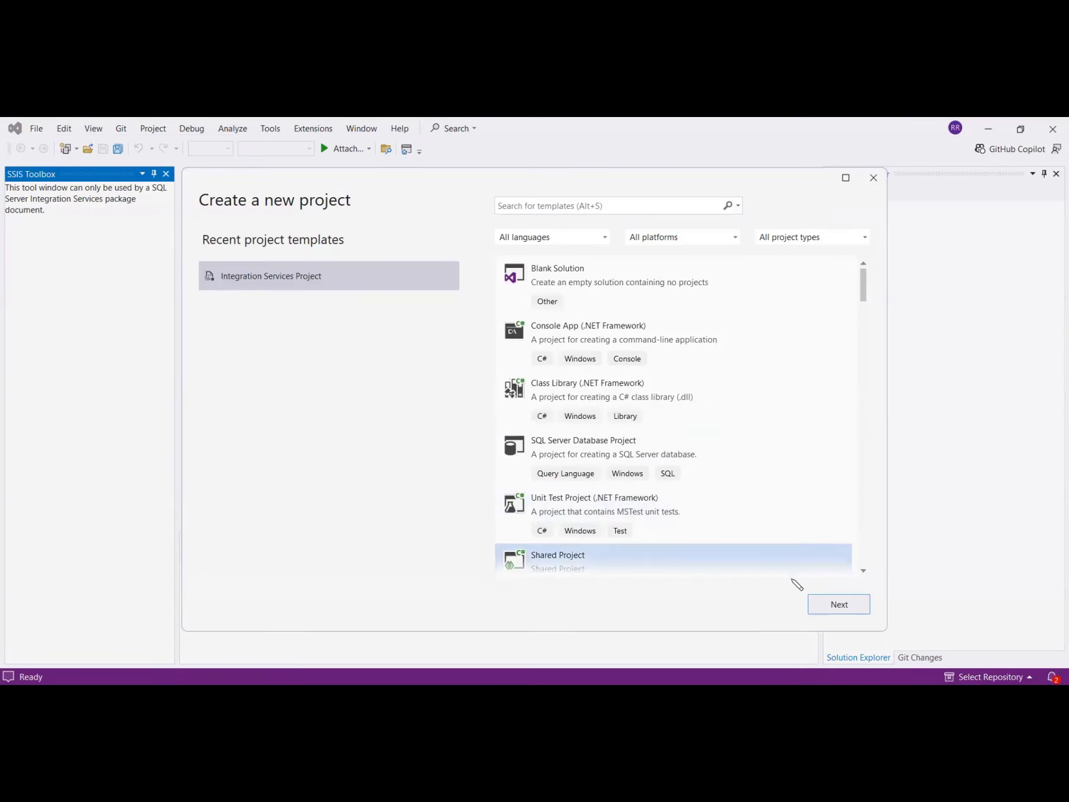
click(838, 604)
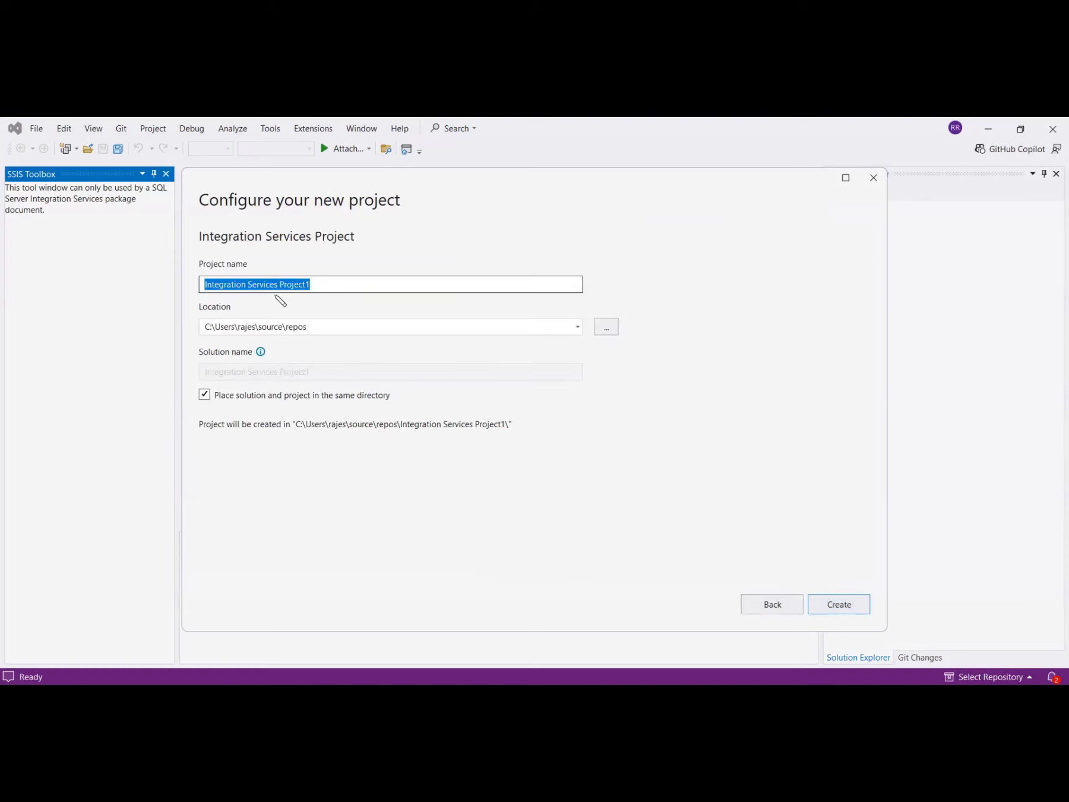
click(603, 327)
click(593, 474)
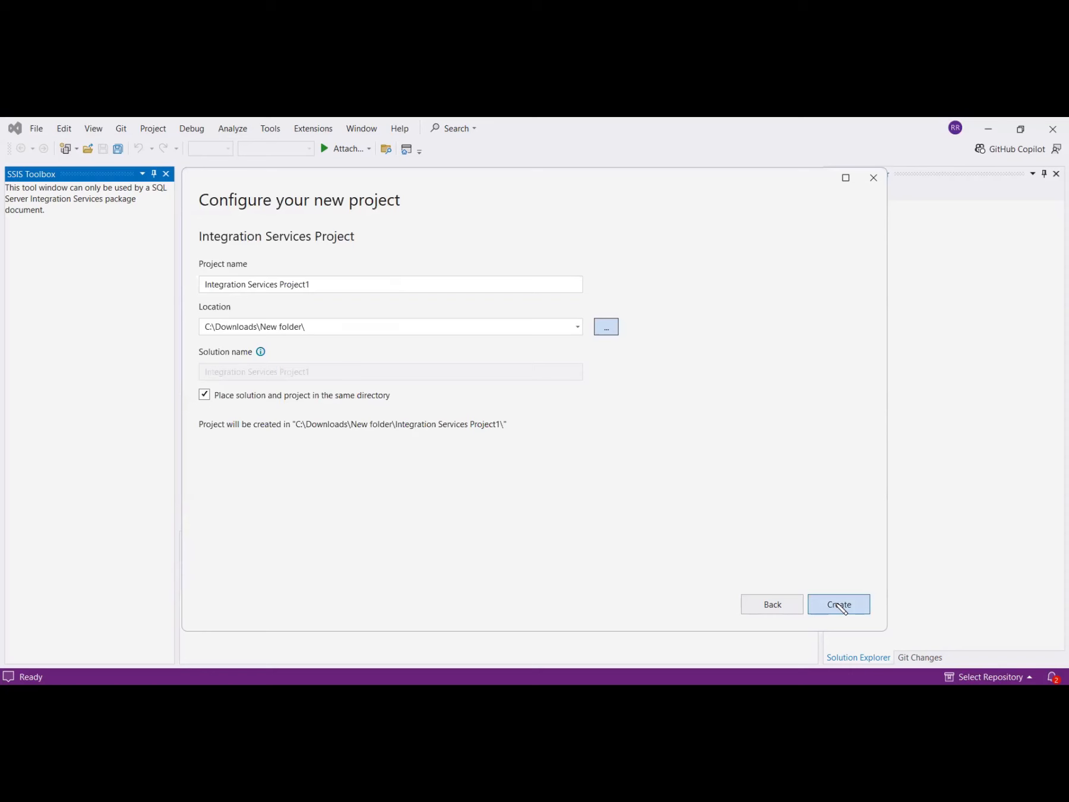
click(840, 604)
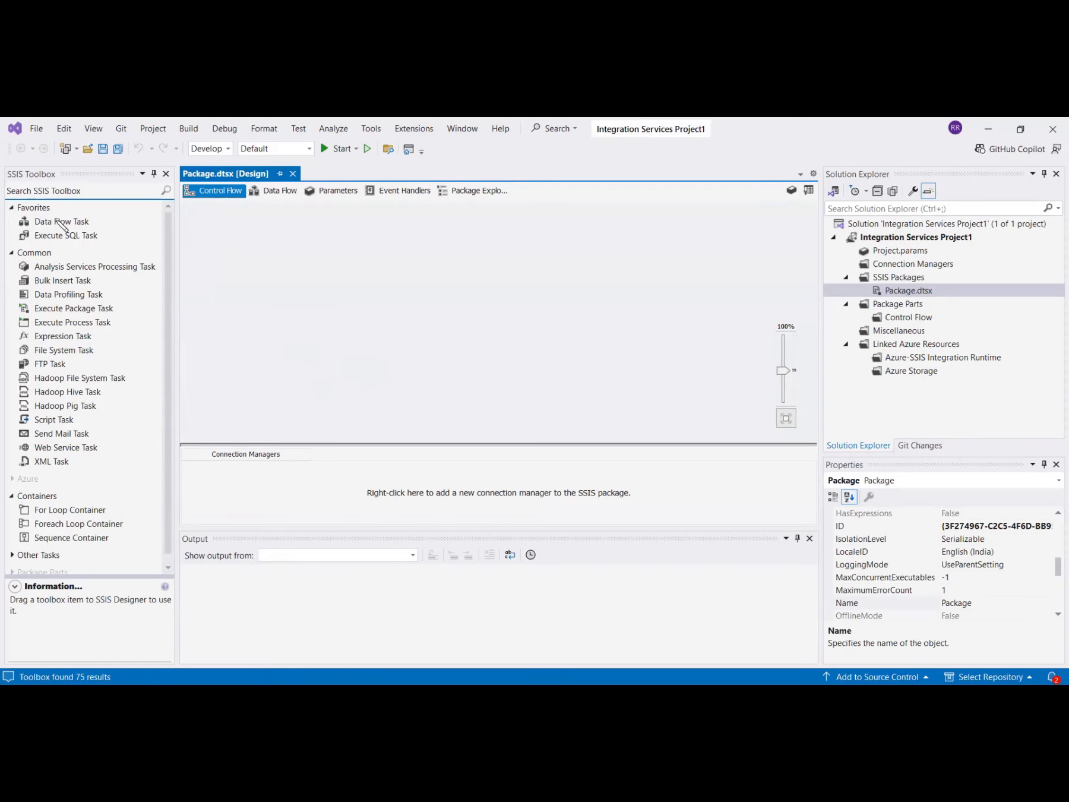
Add a Data Flow Task to the control flow, open its data flow, and place an OLE DB Source in it.
drag(61, 225, 388, 322)
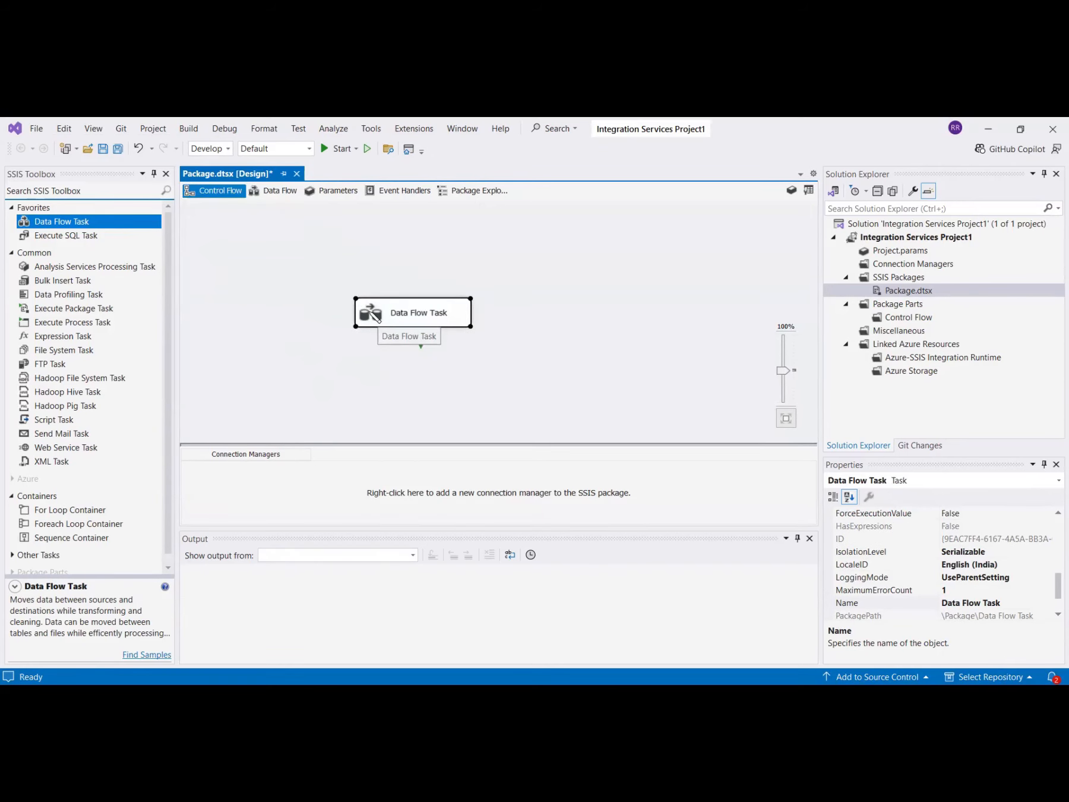
double_click(375, 318)
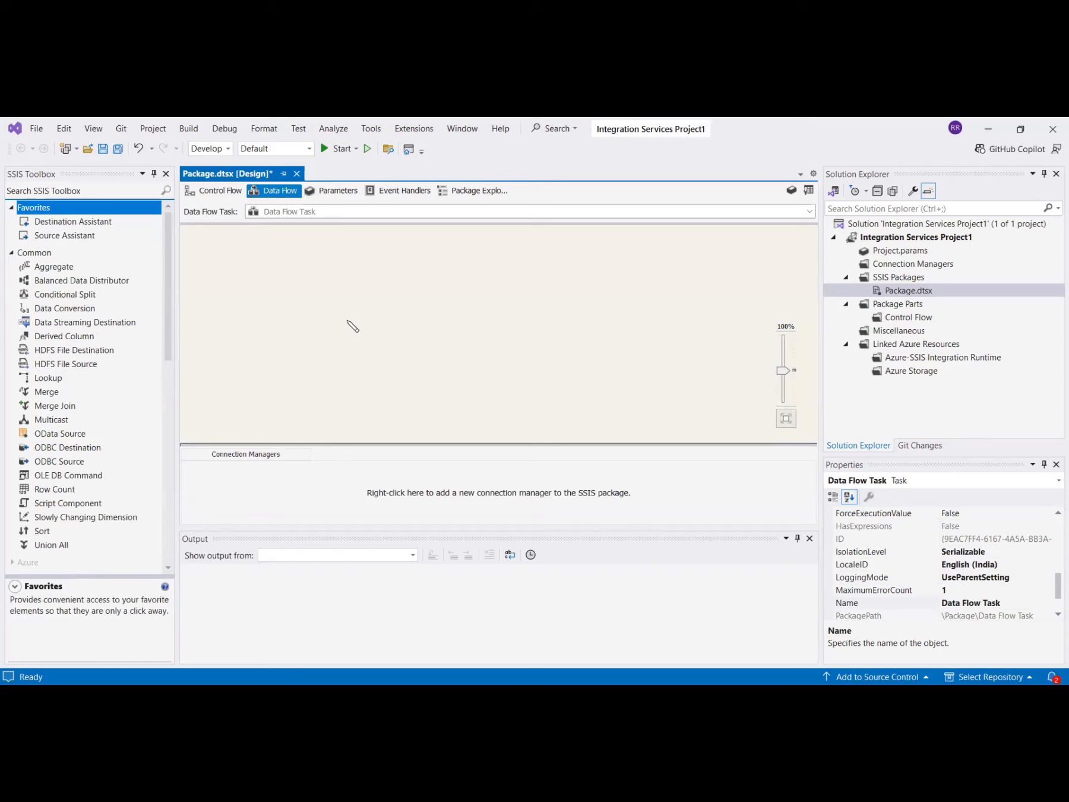
scroll(97, 369, down, 10)
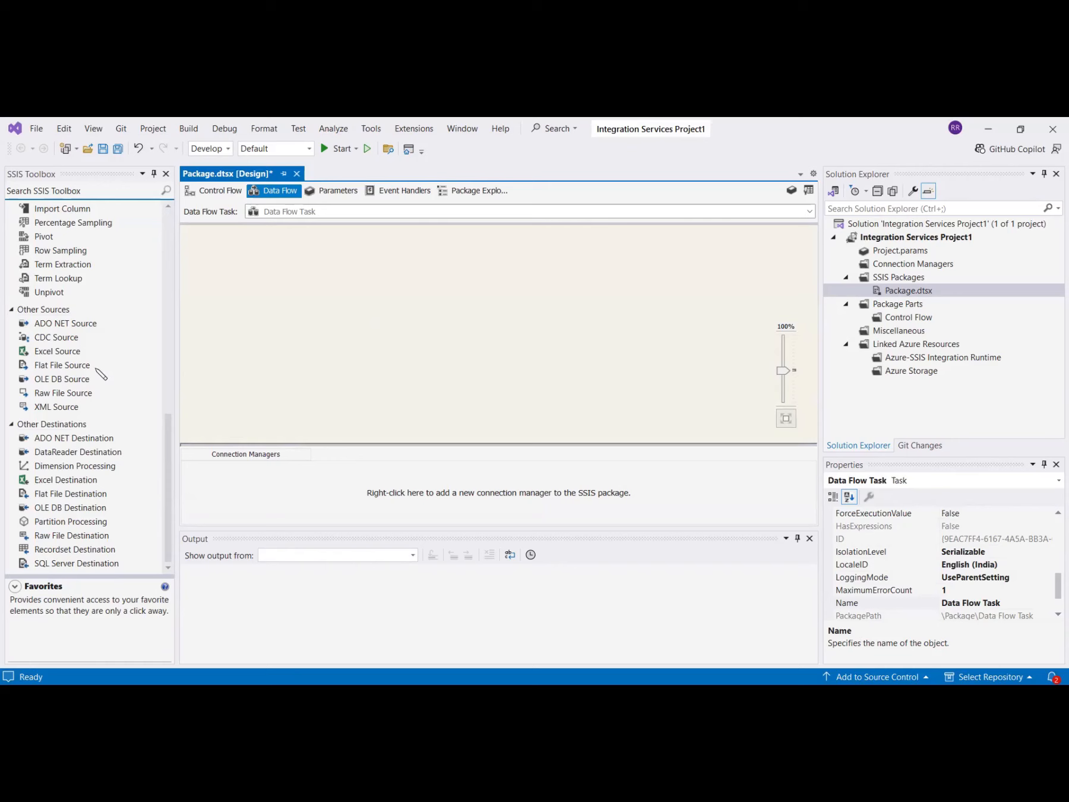
click(53, 381)
drag(53, 383, 321, 286)
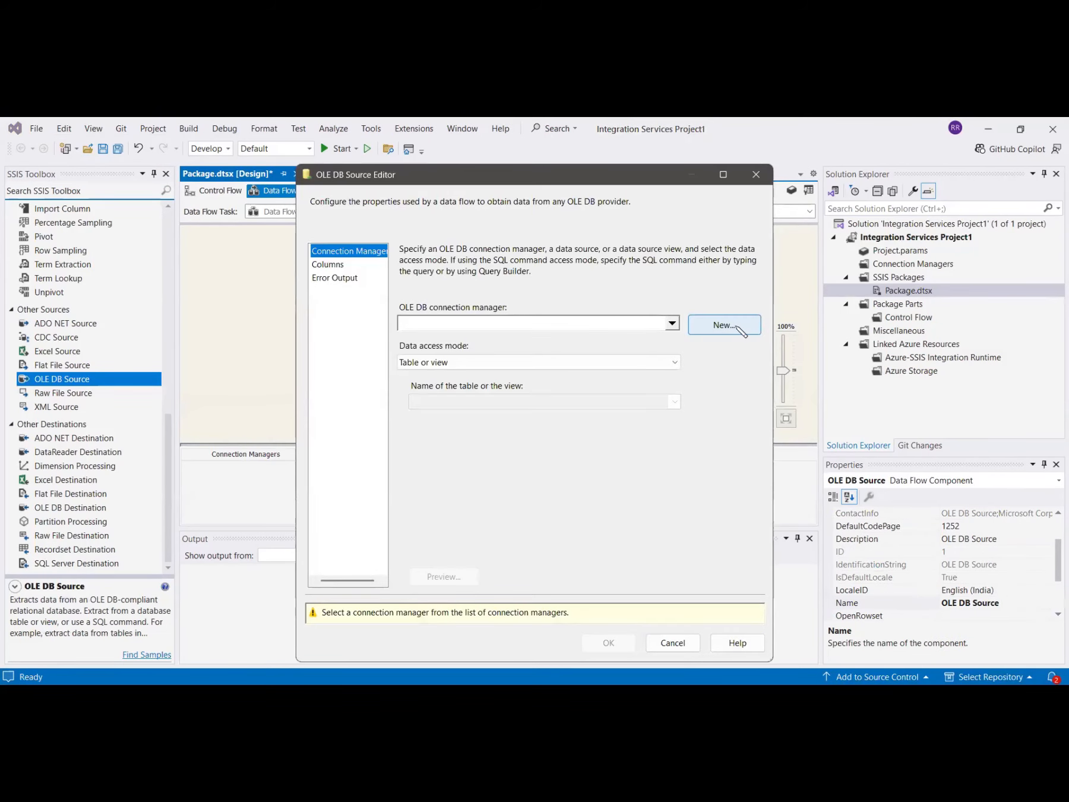
Create a new OLE DB connection manager to the SQLEXPRESS server's SSIS database, test it, and accept it.
click(735, 325)
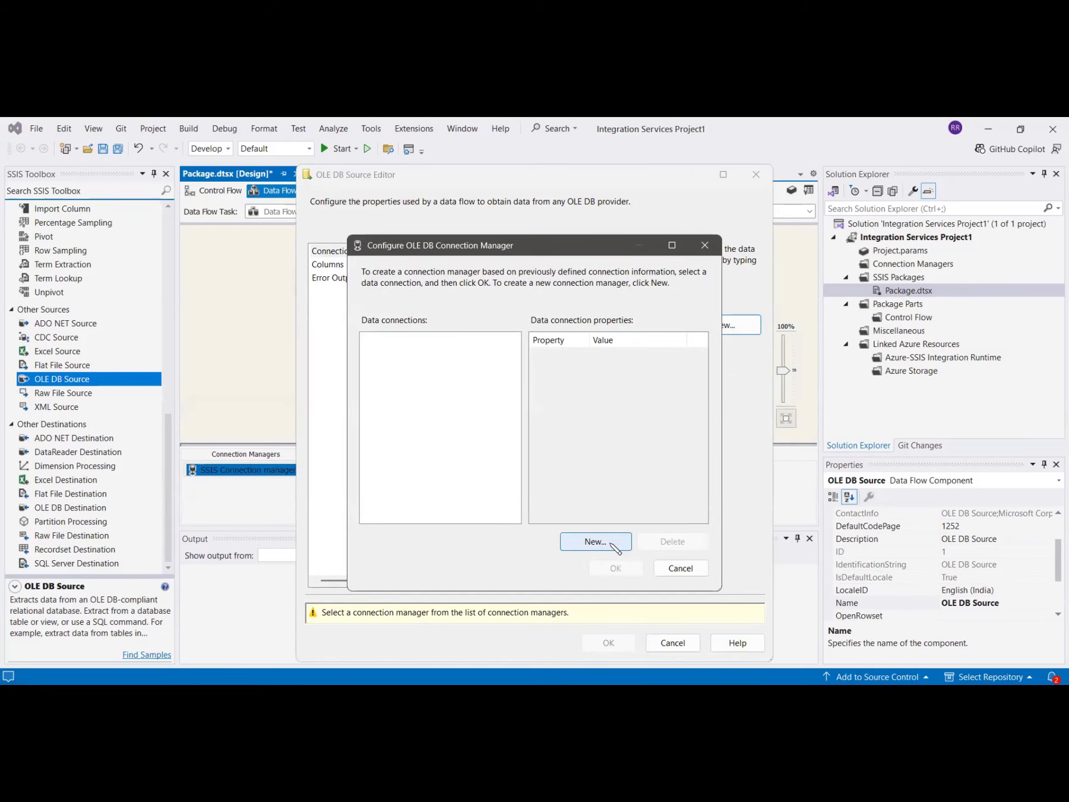
click(596, 542)
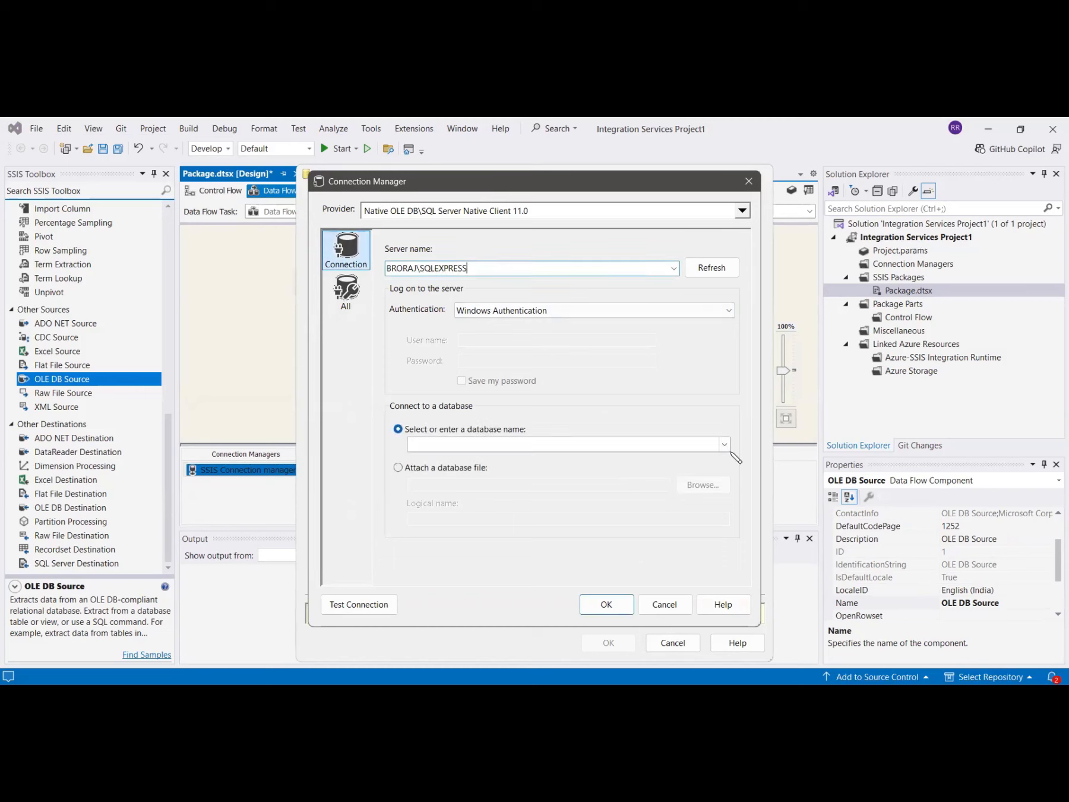
click(724, 446)
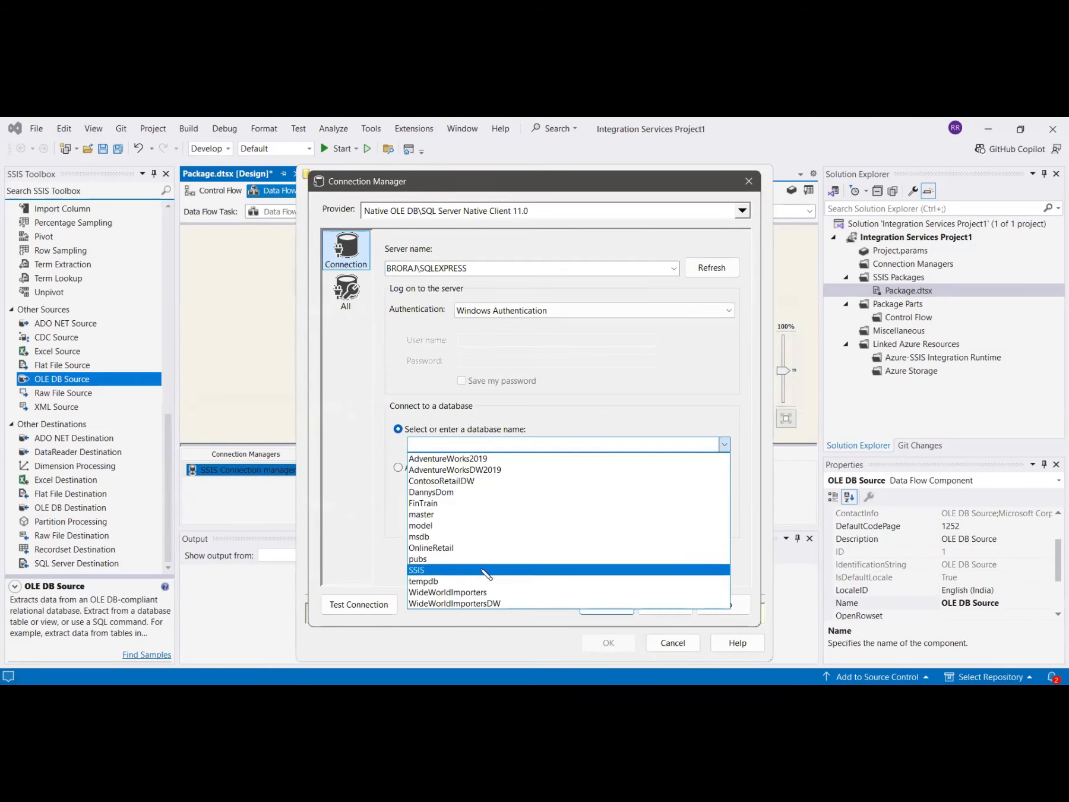
click(483, 570)
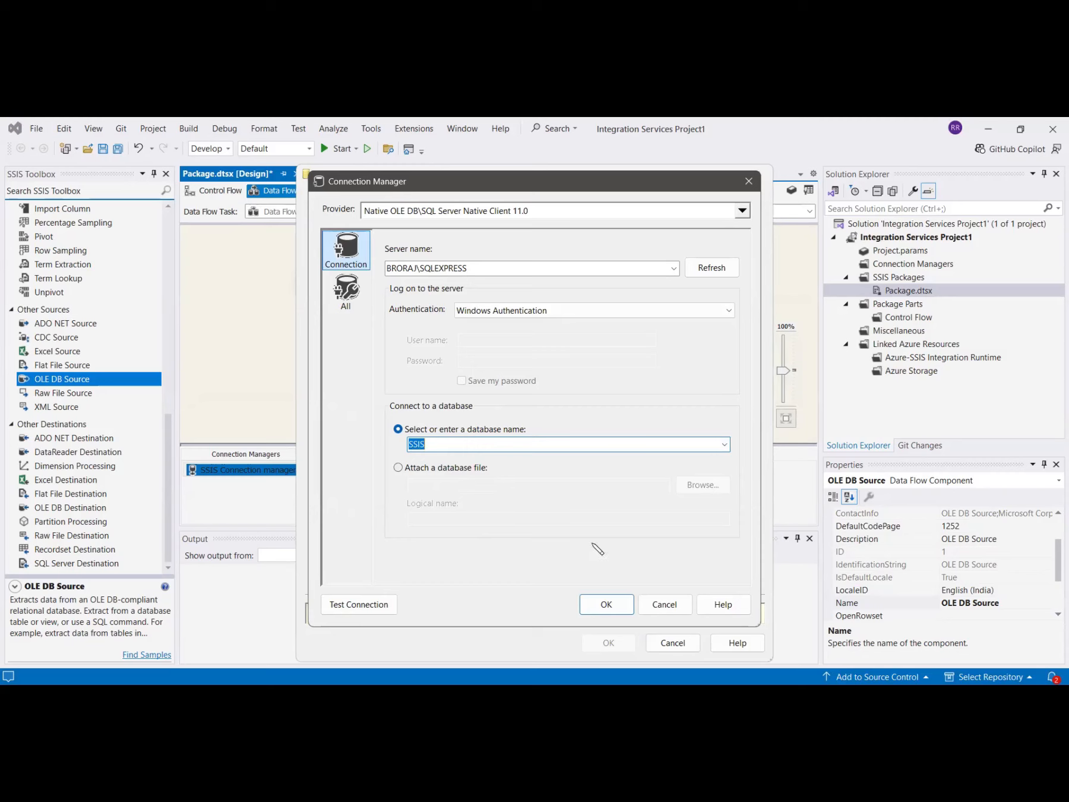
click(358, 605)
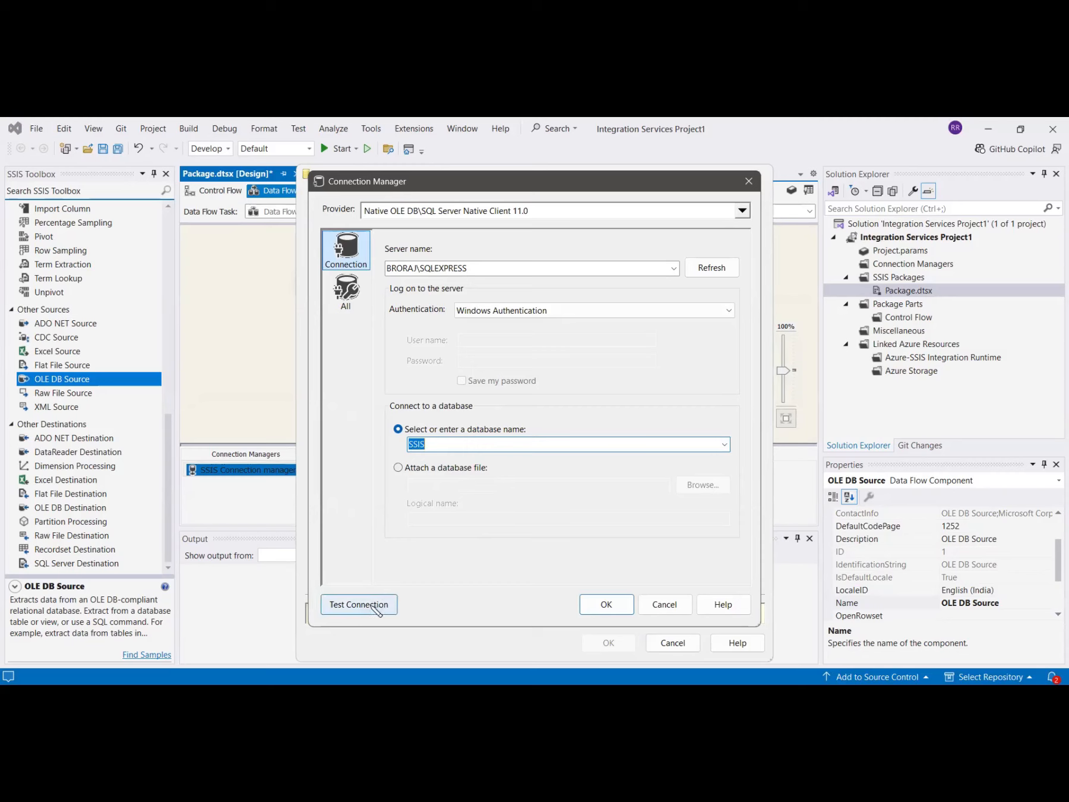
click(716, 428)
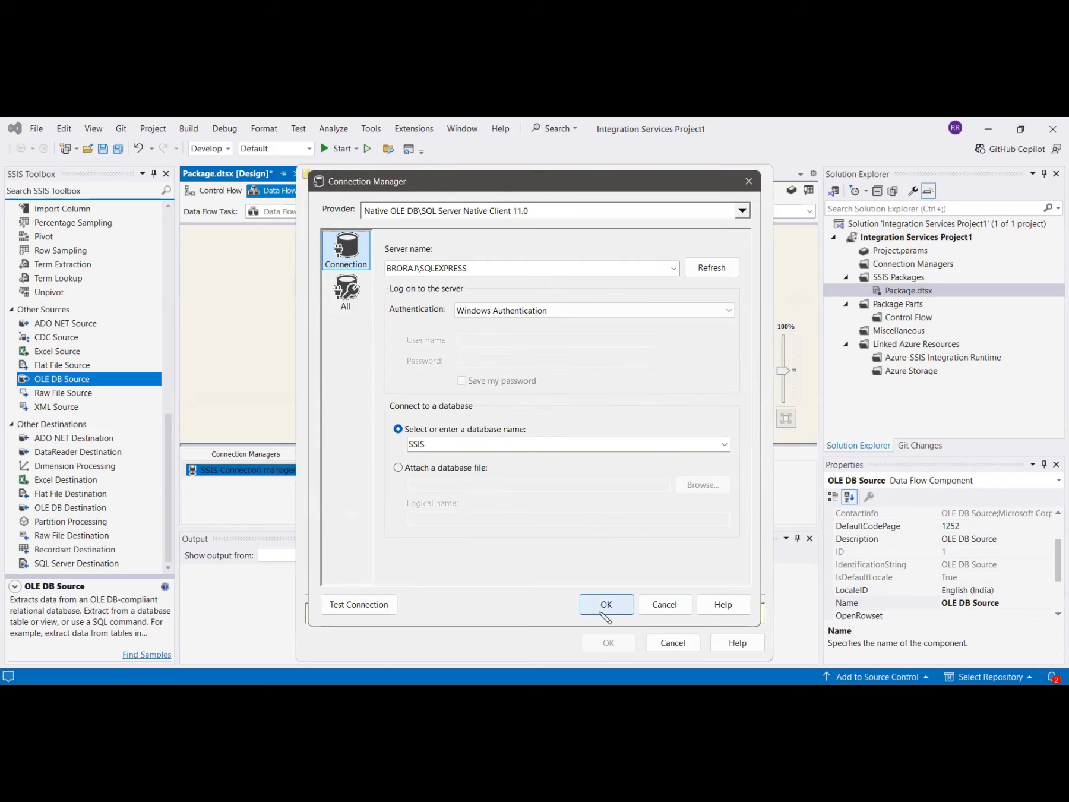
click(602, 612)
click(616, 568)
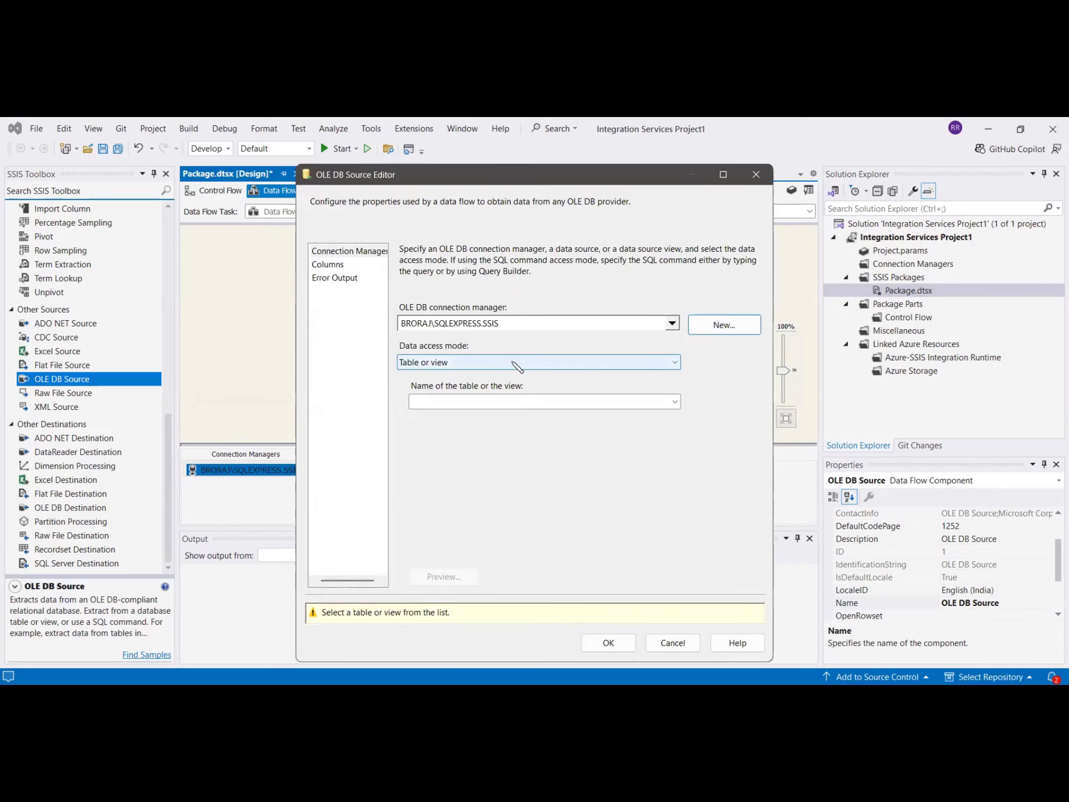
Set the source to SQL command mode with the query SELECT CustomerID, CustomerName FROM Customers, preview it, and confirm.
click(518, 363)
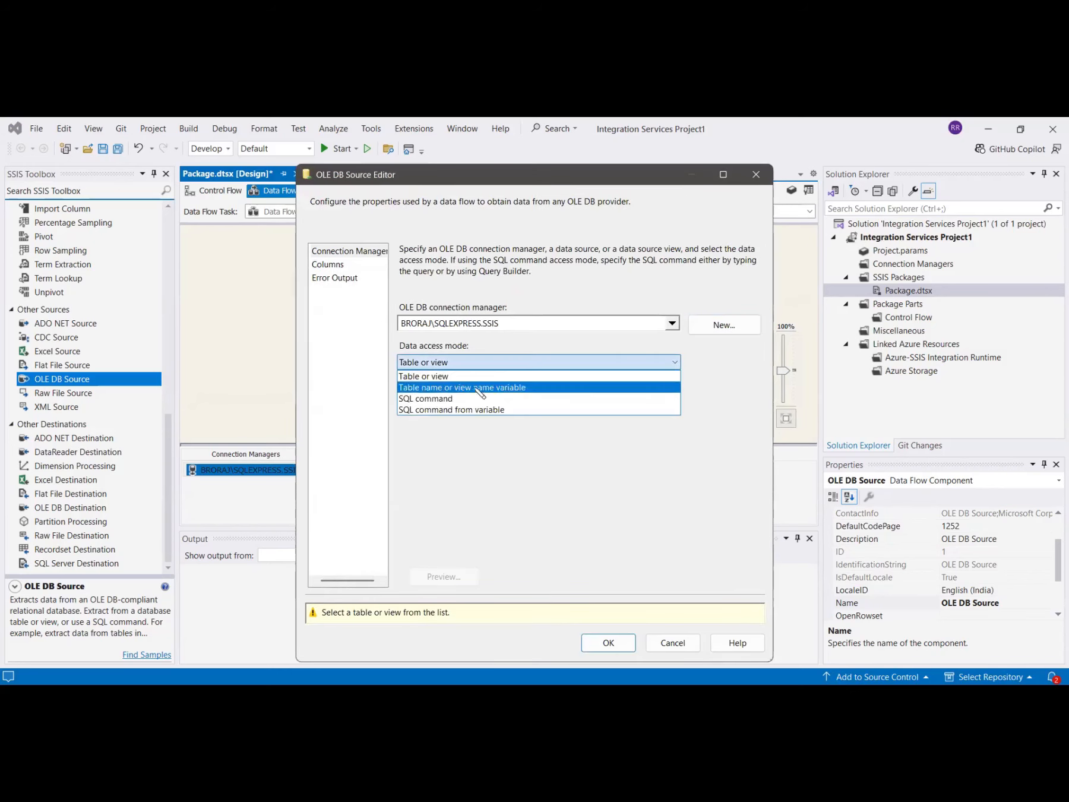
click(464, 399)
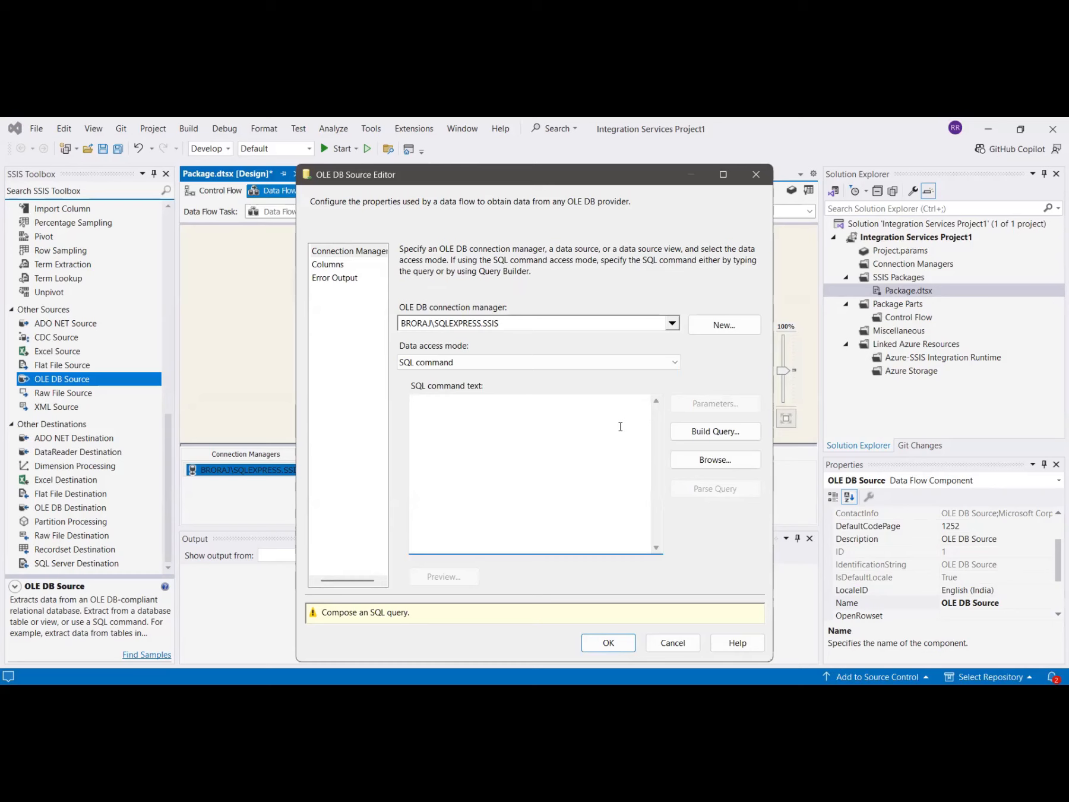
text(Select)
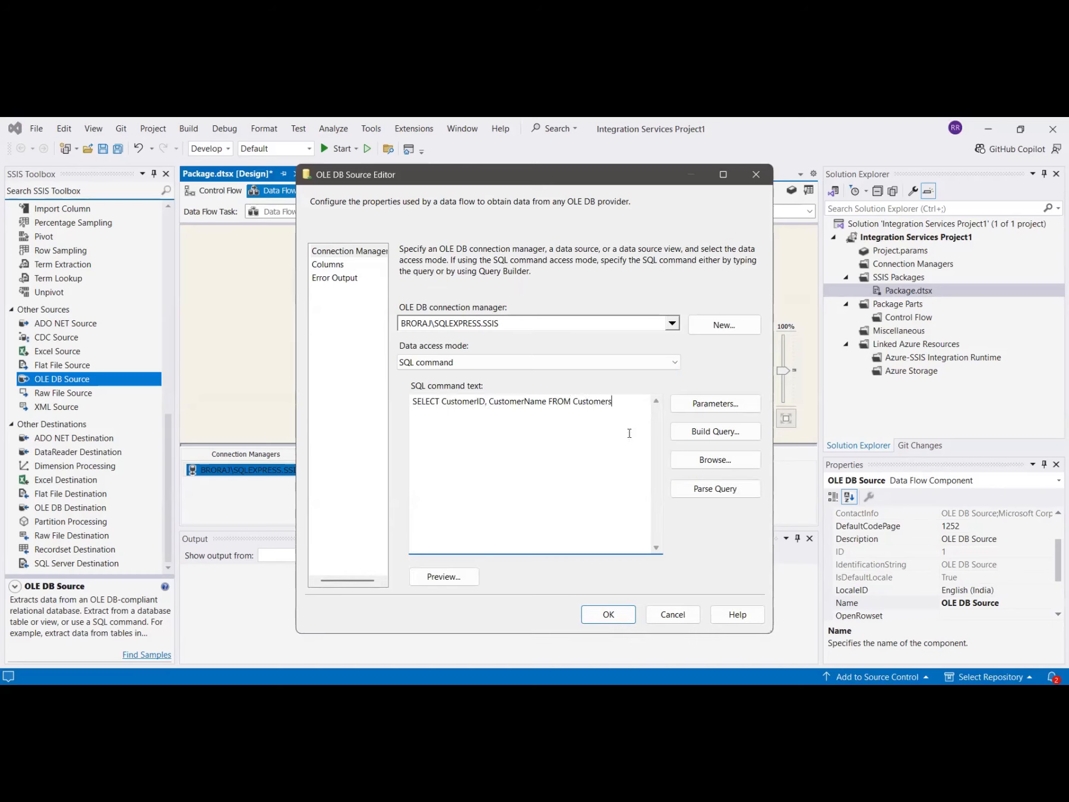
click(461, 580)
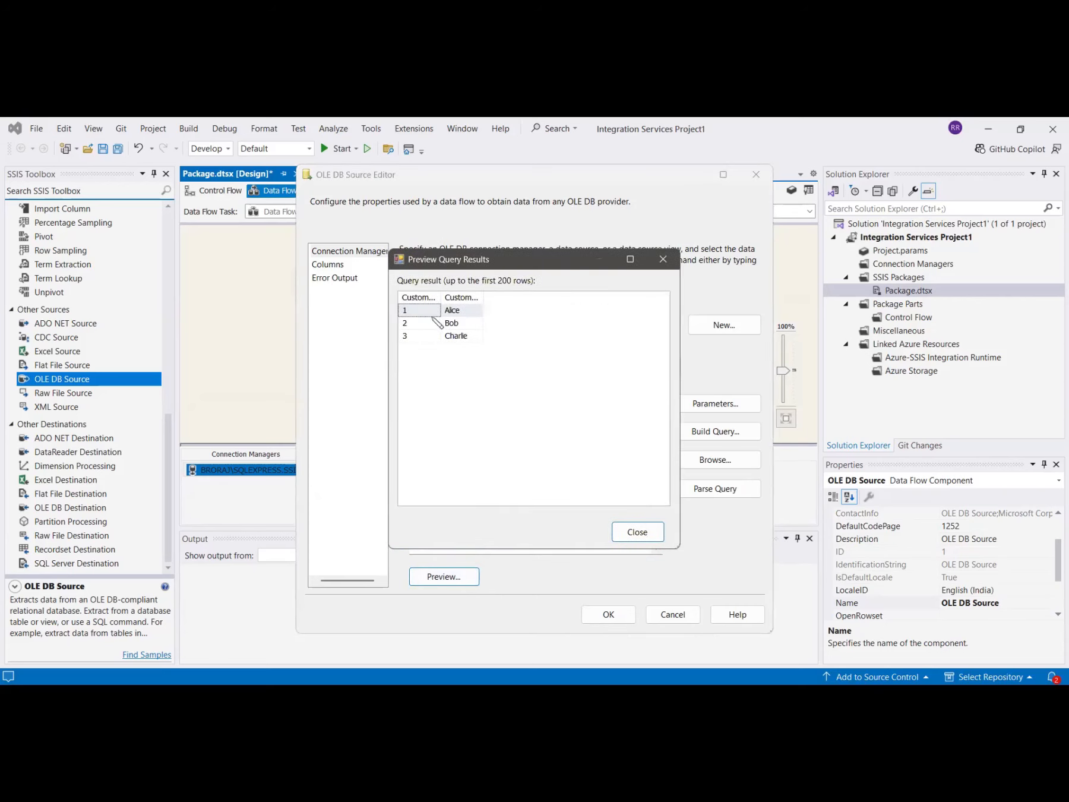
click(637, 533)
click(609, 615)
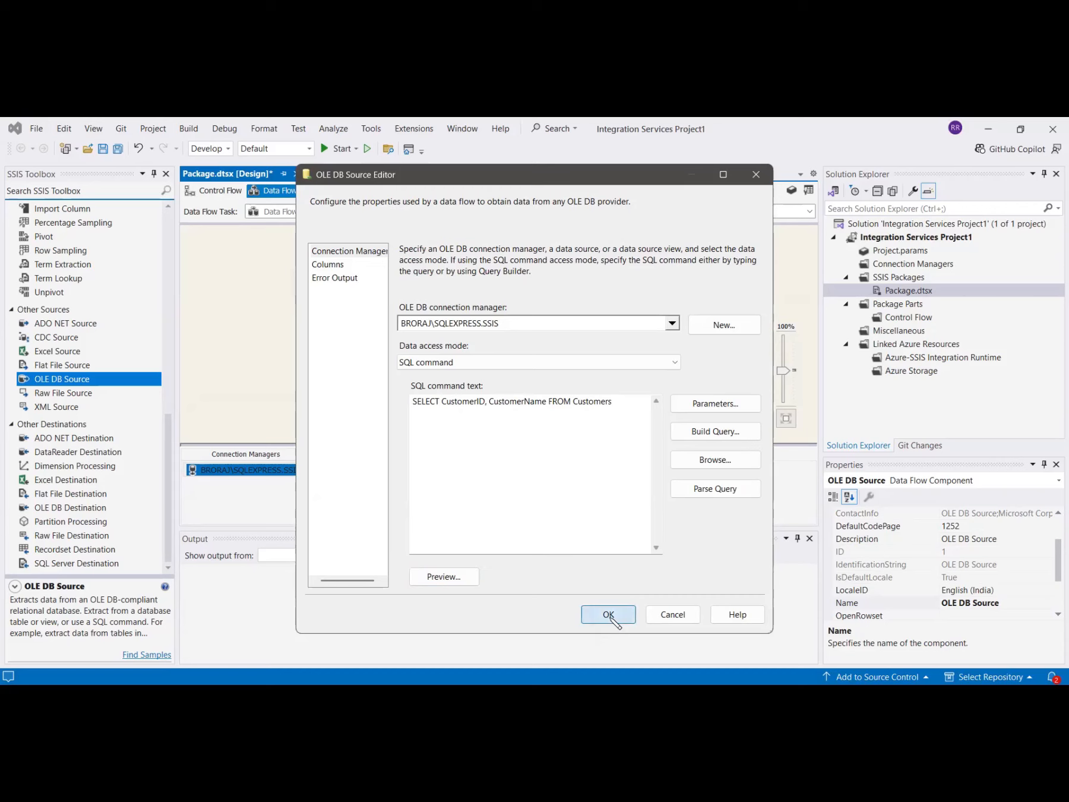
Rename the OLE DB Source component to Customers.
click(379, 291)
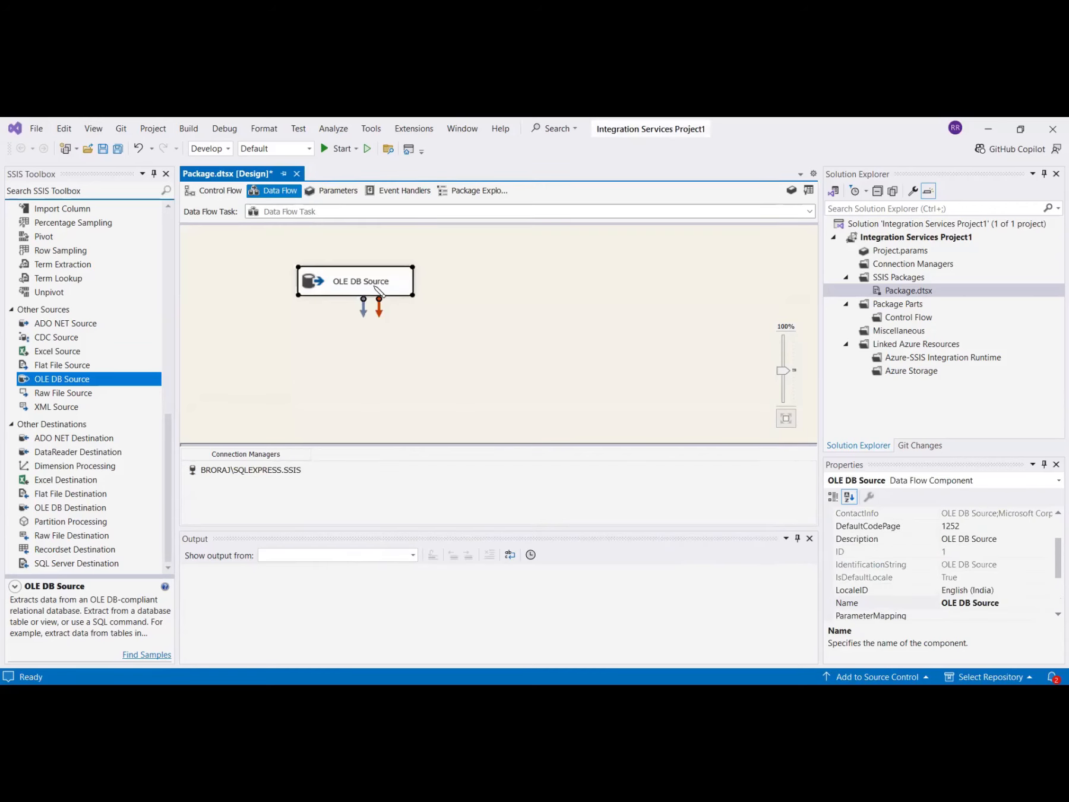
click(356, 281)
text(Customers)
key(Return)
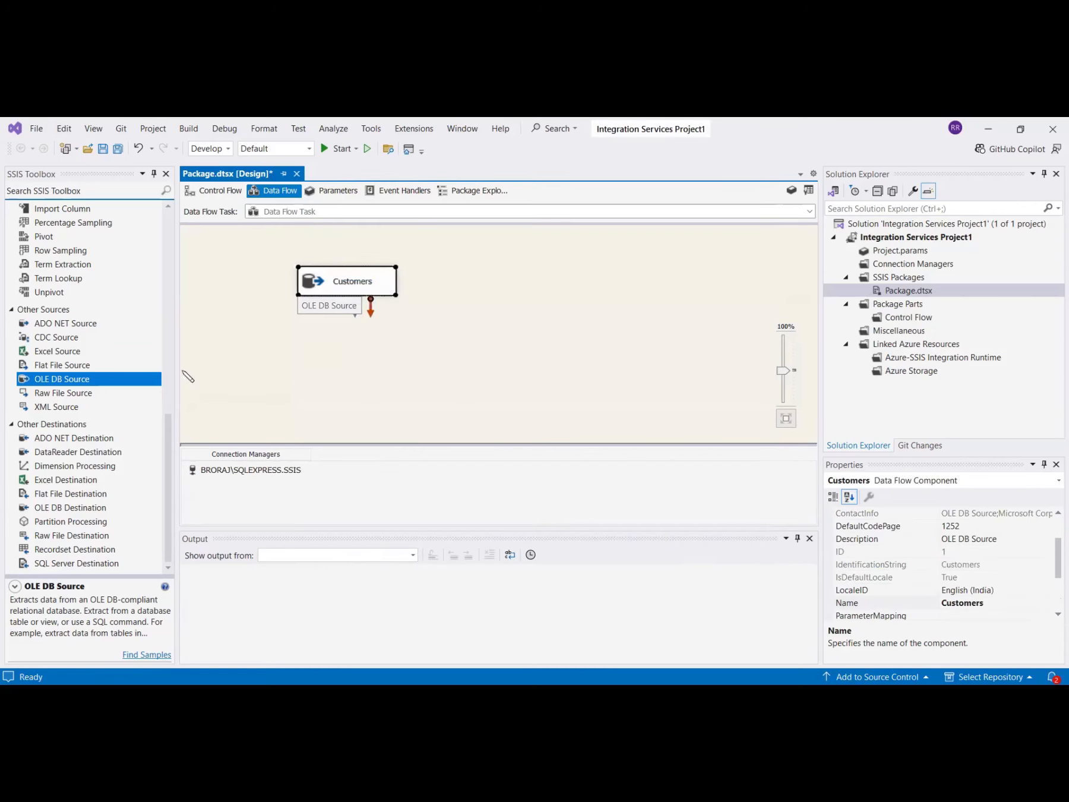
Add a second OLE DB Source below Customers and rename it Orders.
double_click(50, 381)
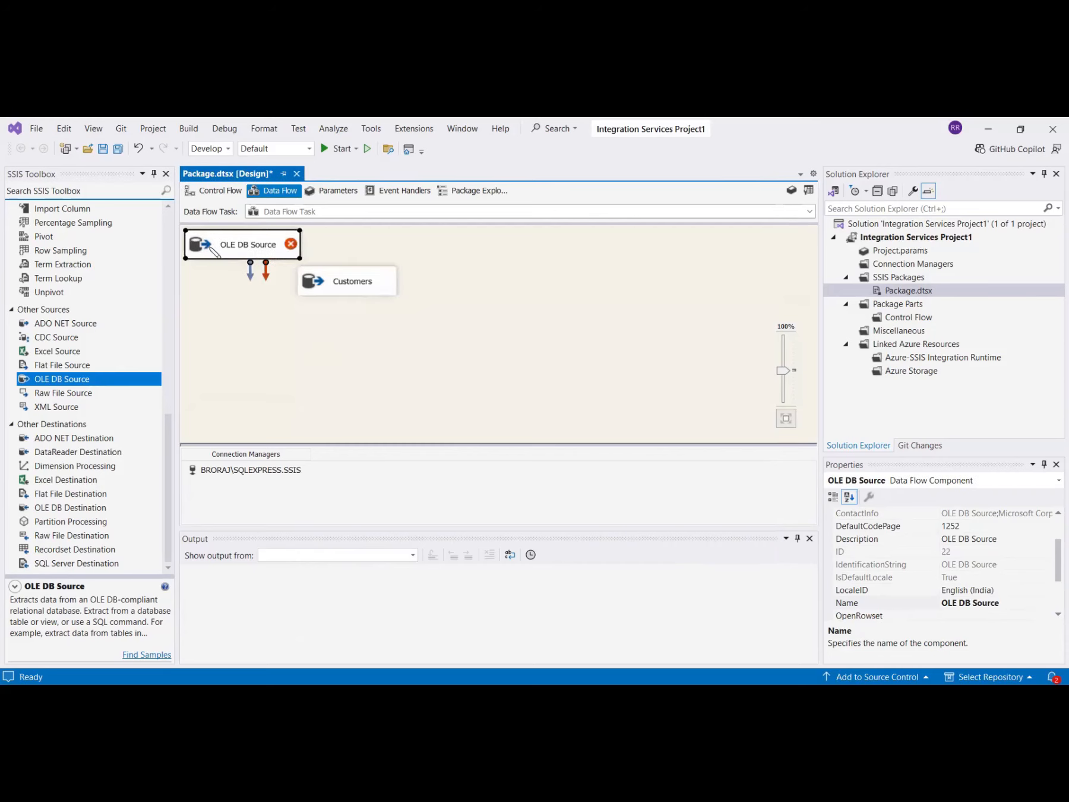
drag(211, 252, 315, 379)
click(349, 372)
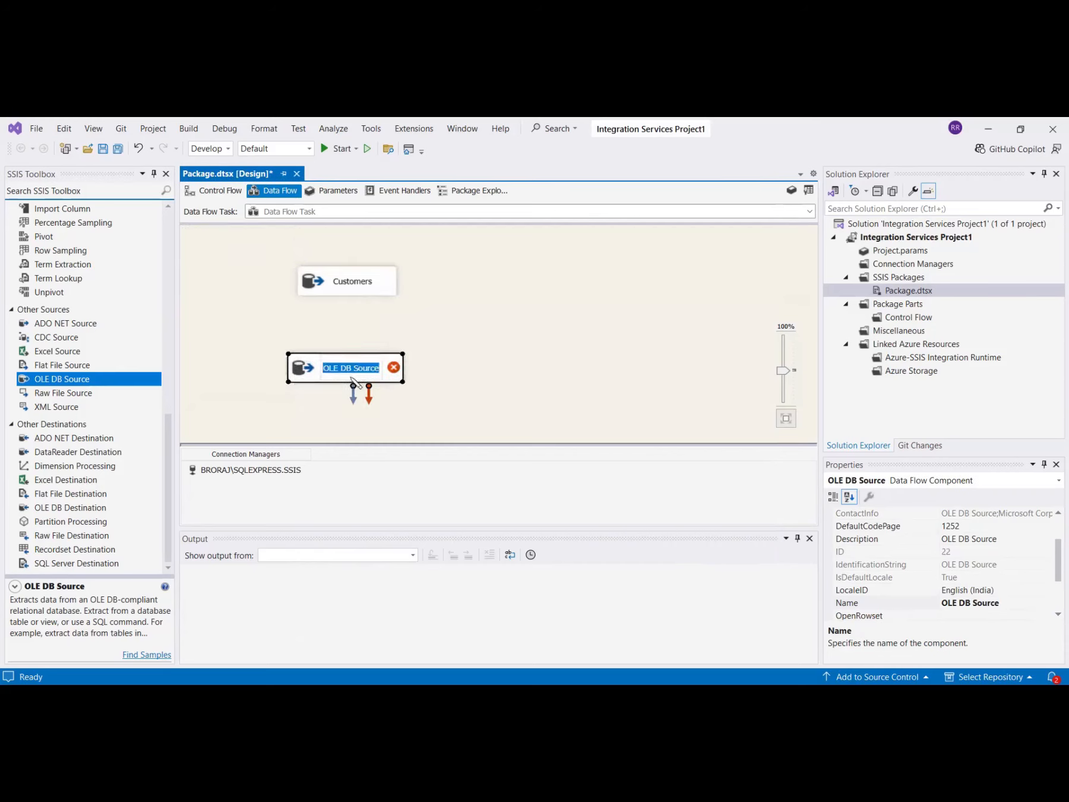
text(Orders)
key(Return)
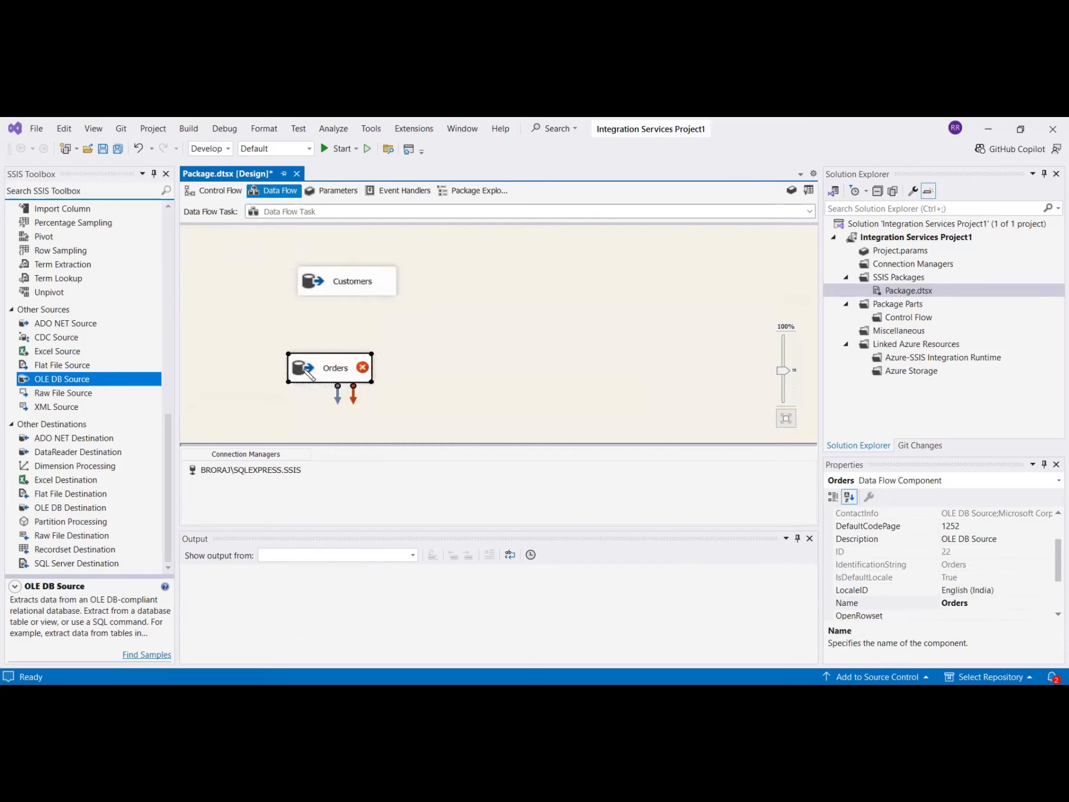
Set the Orders source to SQL command mode with SELECT CustomerID, OrderID, OrderAmount FROM Orders, preview it, and confirm.
double_click(307, 373)
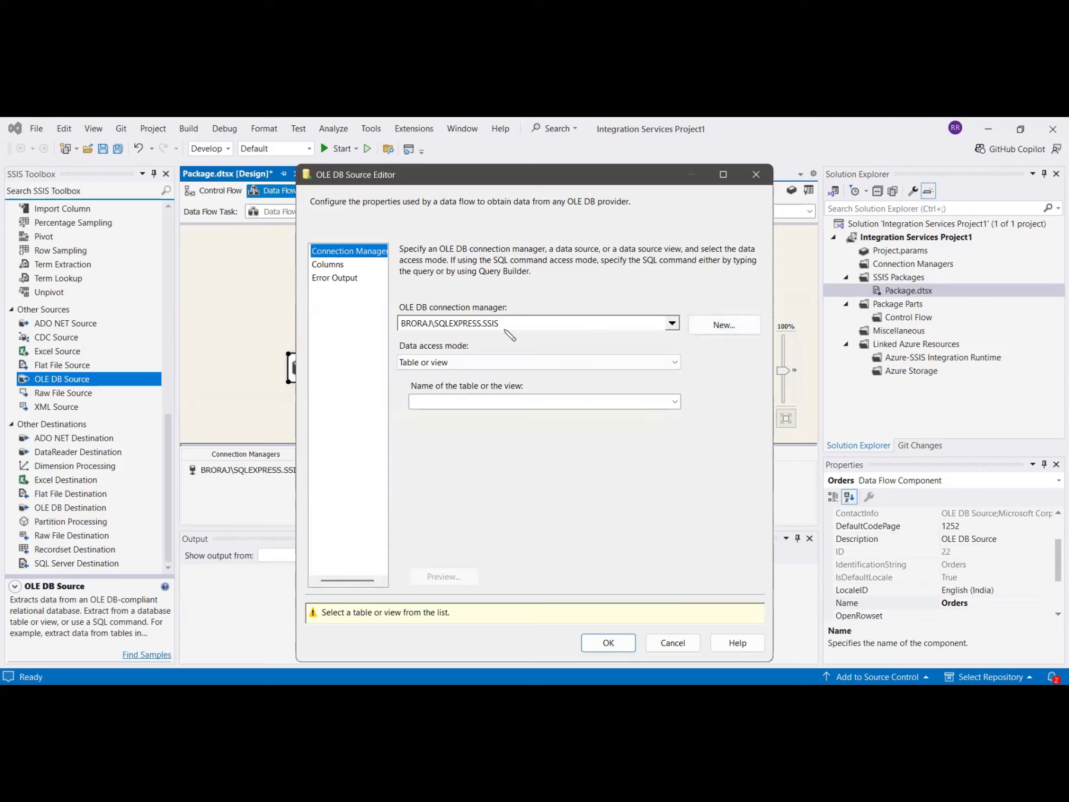
click(456, 362)
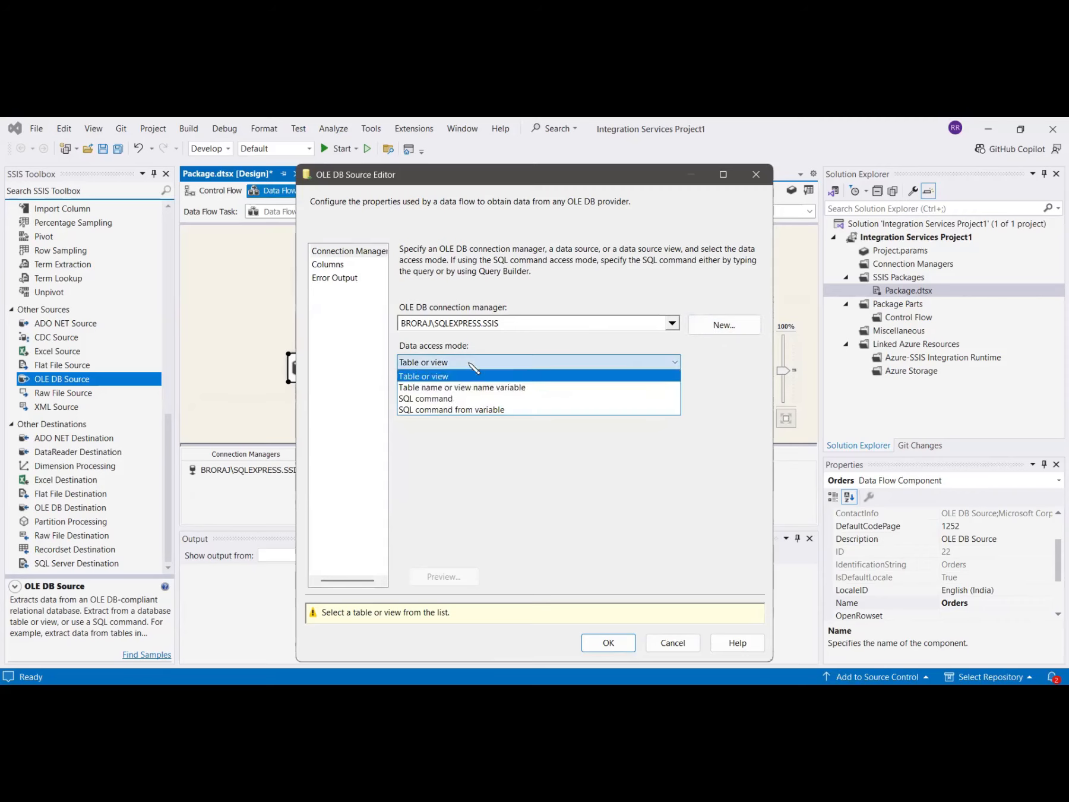
click(445, 398)
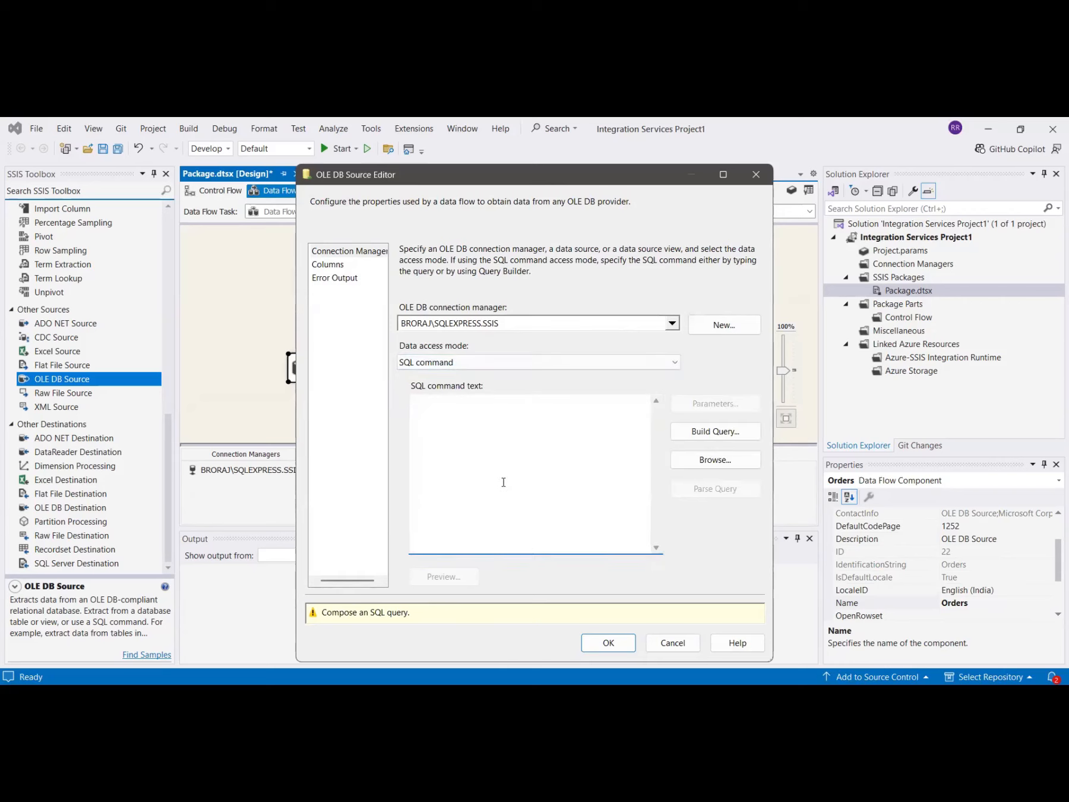
click(367, 666)
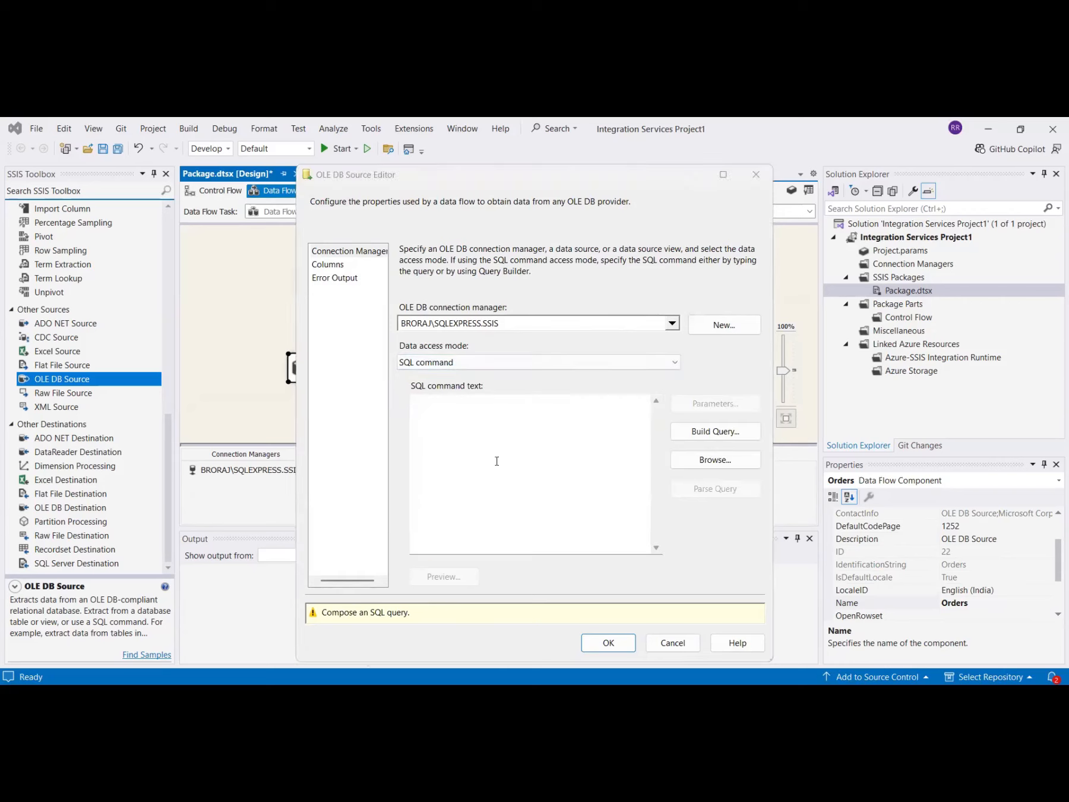
click(497, 461)
text(SELECT CustomerID, OrderID, OrderAmount FROM Orders)
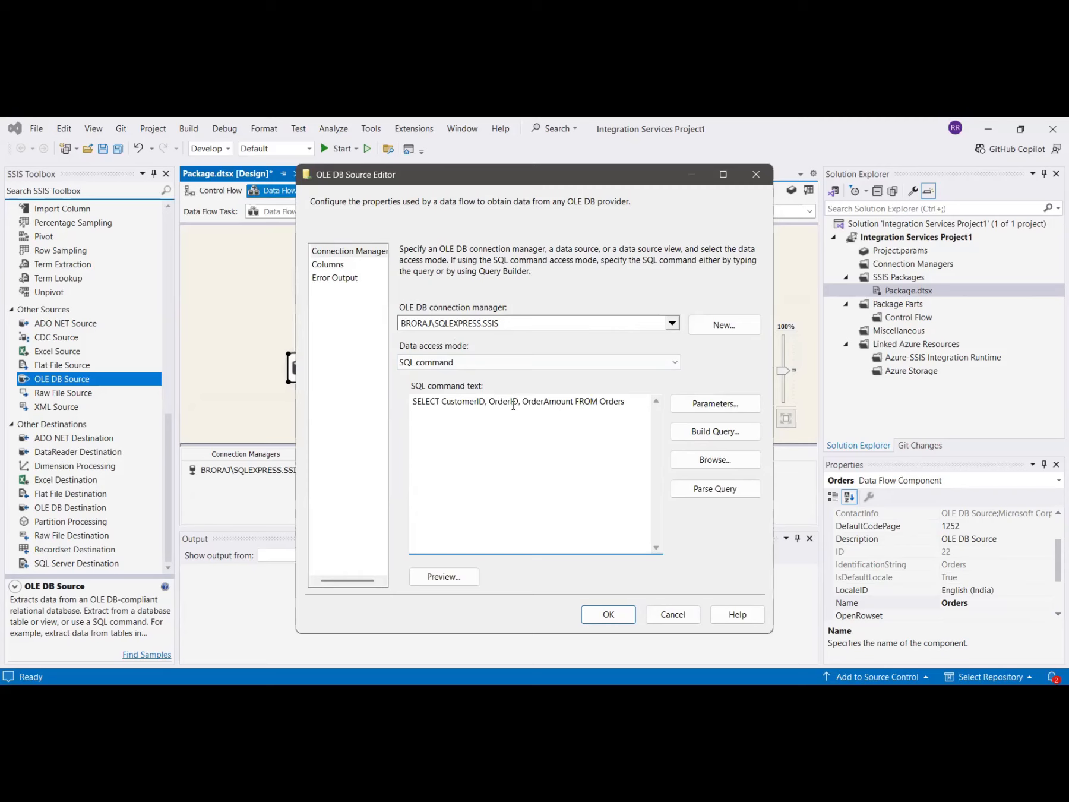
click(466, 574)
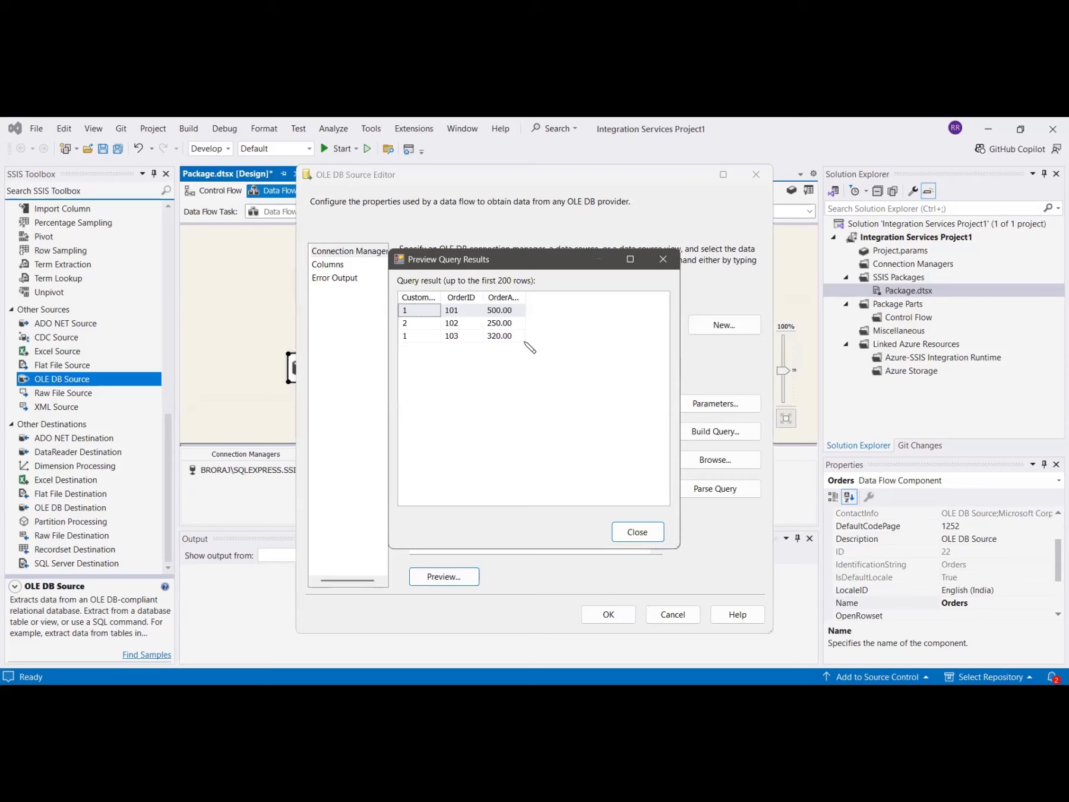
click(638, 531)
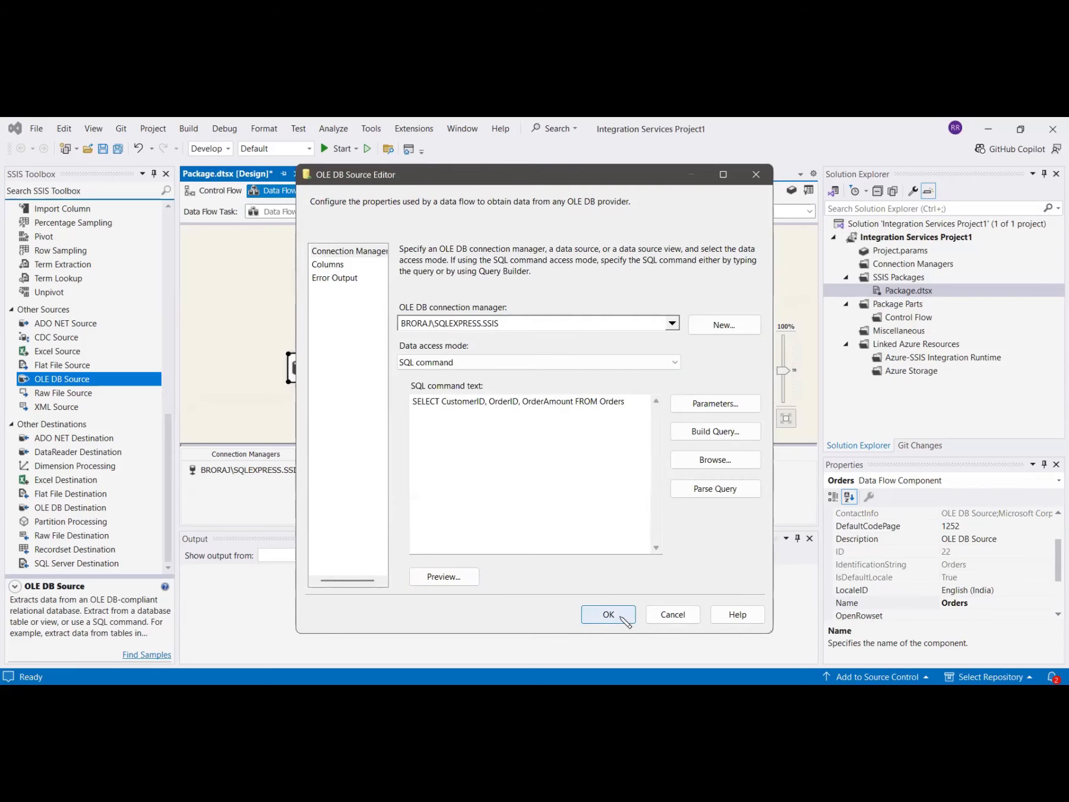
click(609, 615)
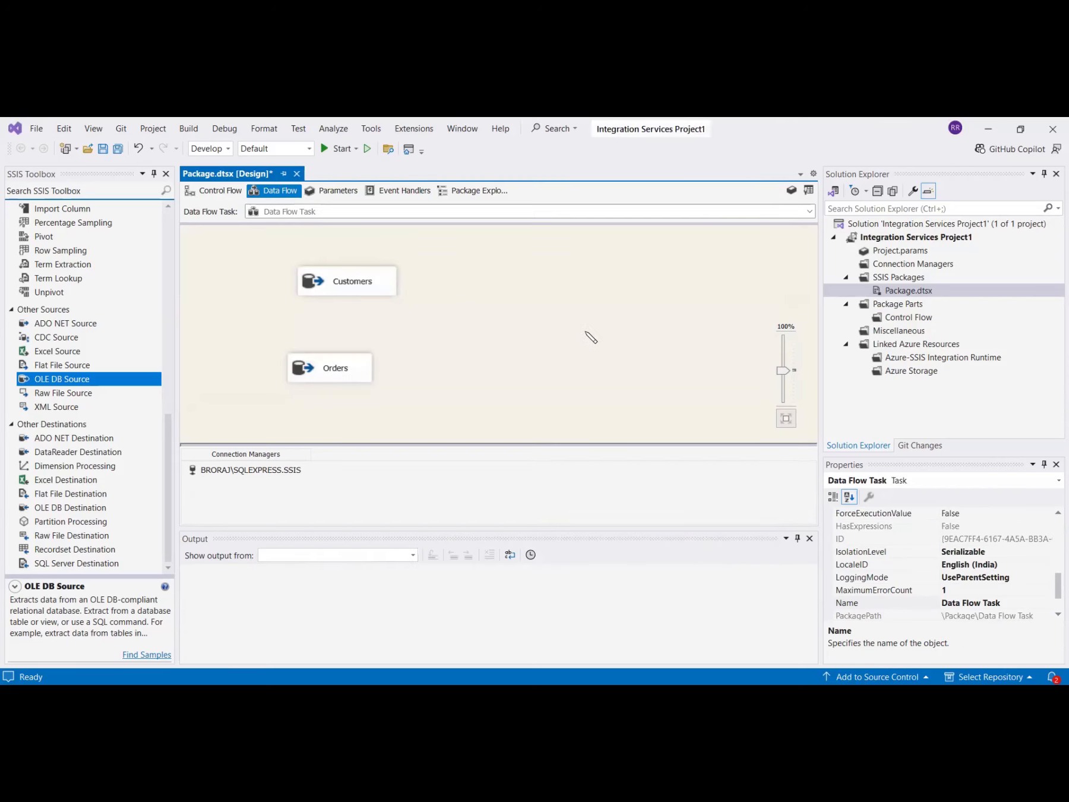
Add a Sort transformation and connect the Customers source output to it.
scroll(74, 360, up, 8)
scroll(59, 440, up, 2)
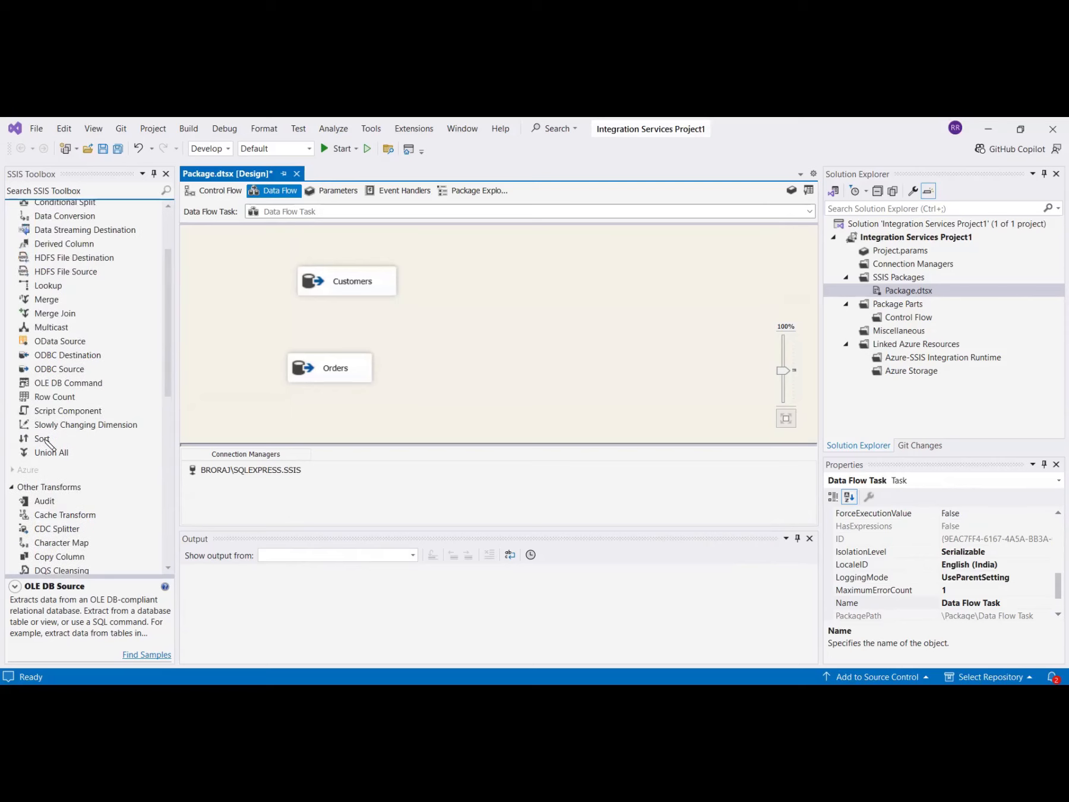
scroll(93, 391, up, 2)
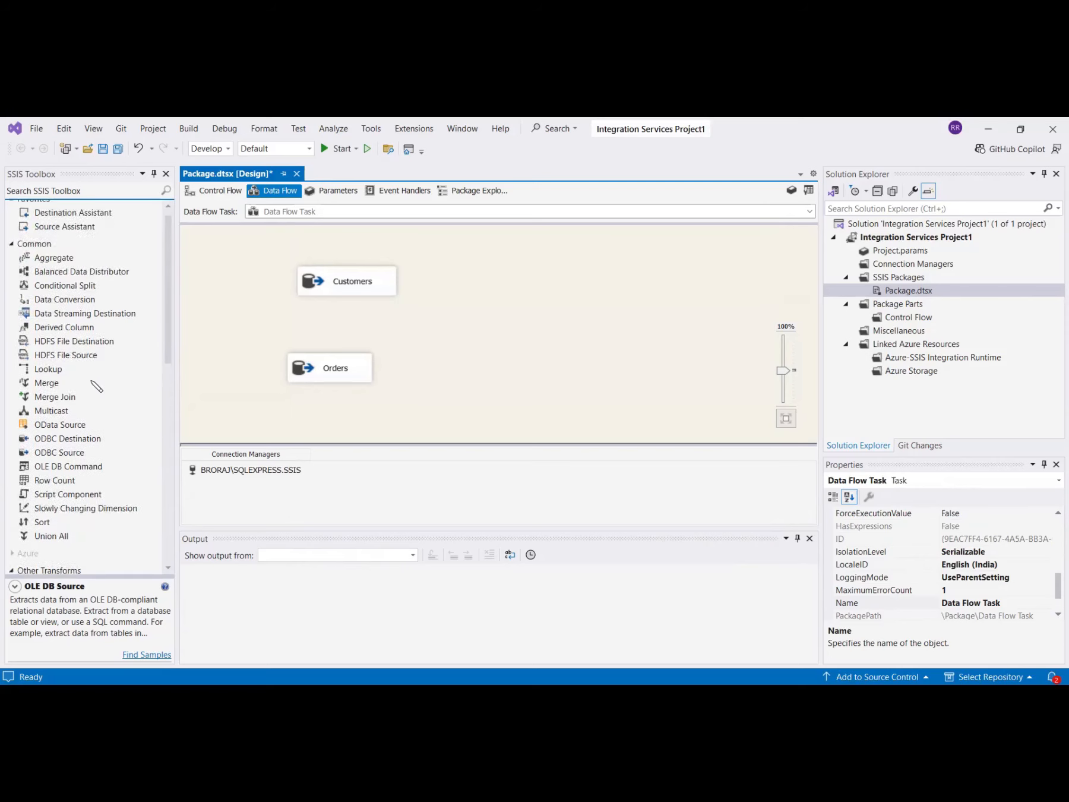
scroll(77, 490, down, 4)
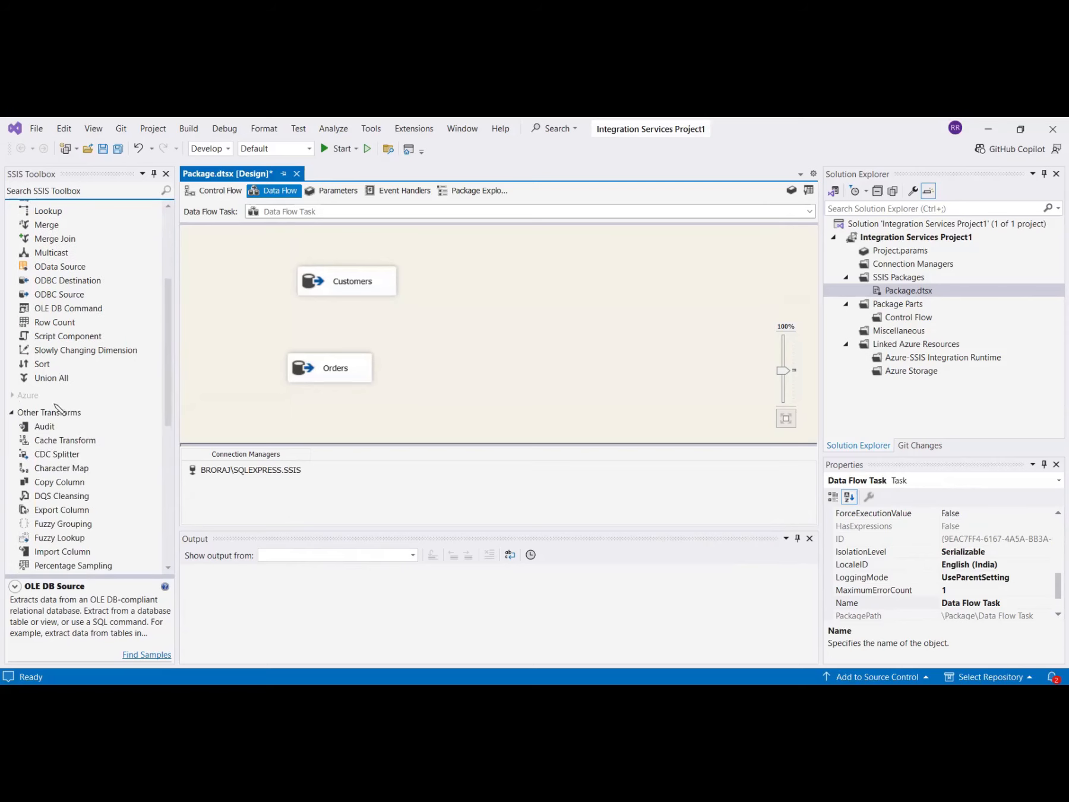
double_click(42, 363)
drag(238, 273, 461, 290)
click(370, 288)
drag(358, 305, 464, 288)
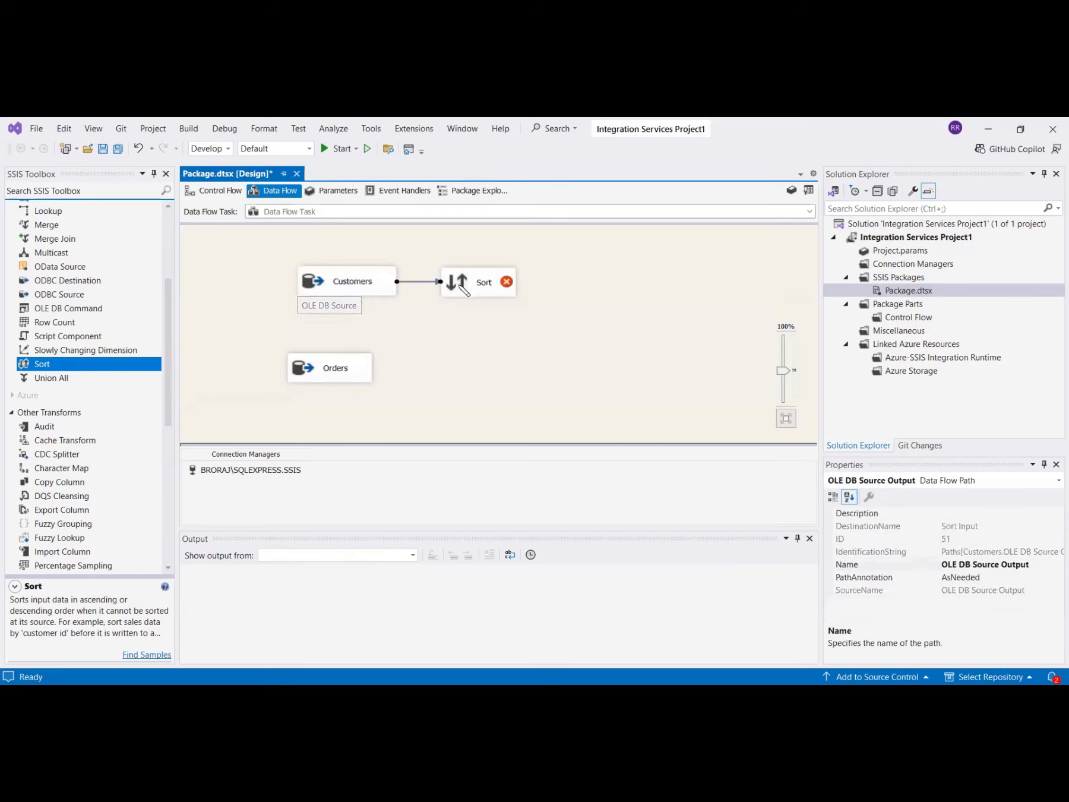
Configure the Sort to sort the Customers data by CustomerID ascending.
double_click(467, 290)
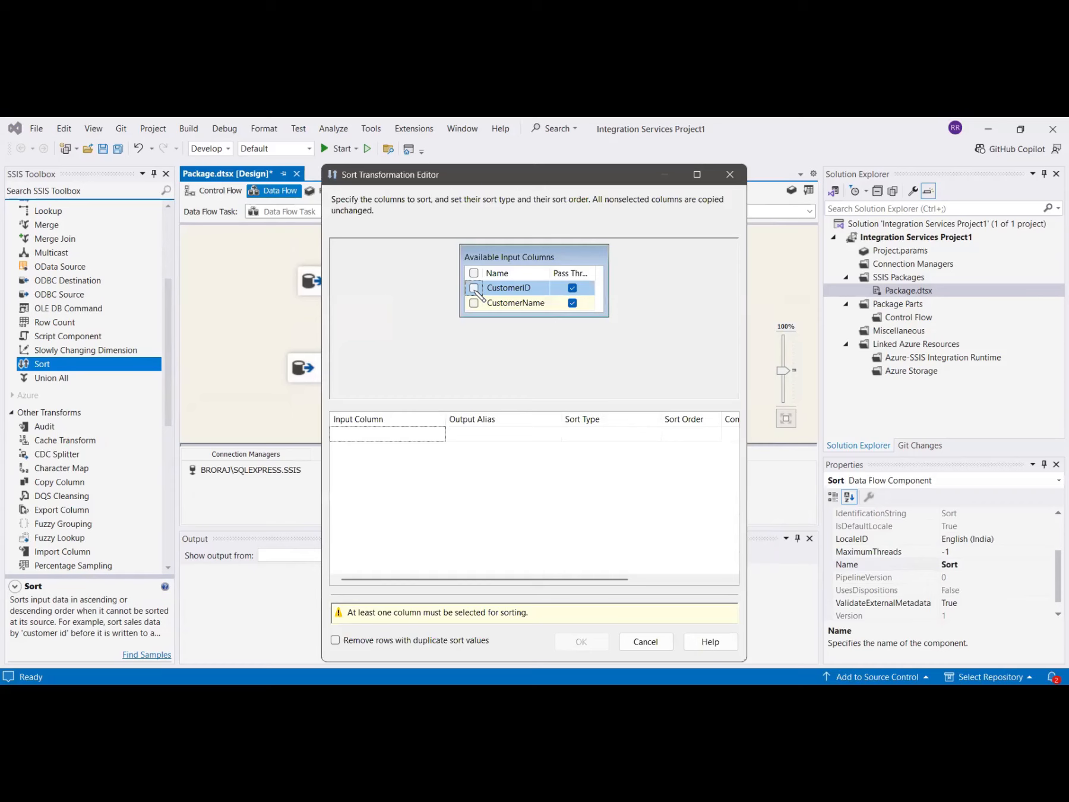
click(475, 288)
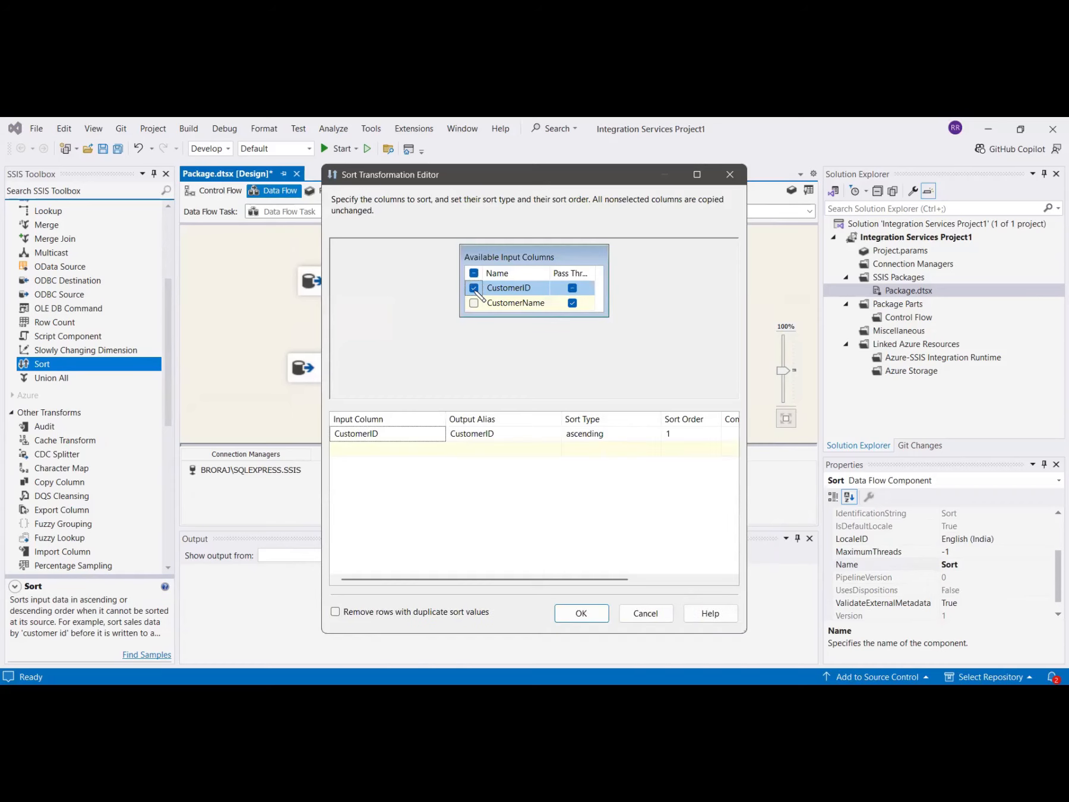
click(576, 614)
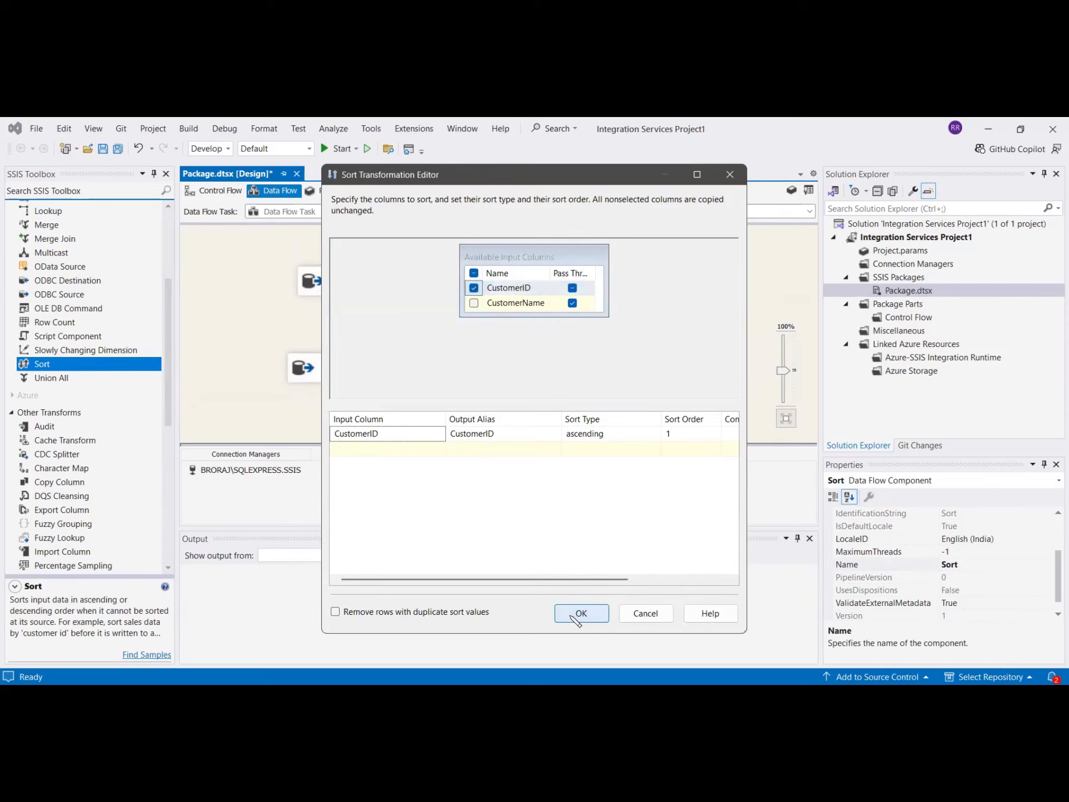
Add a second Sort transformation and connect the Orders source output to it.
click(326, 381)
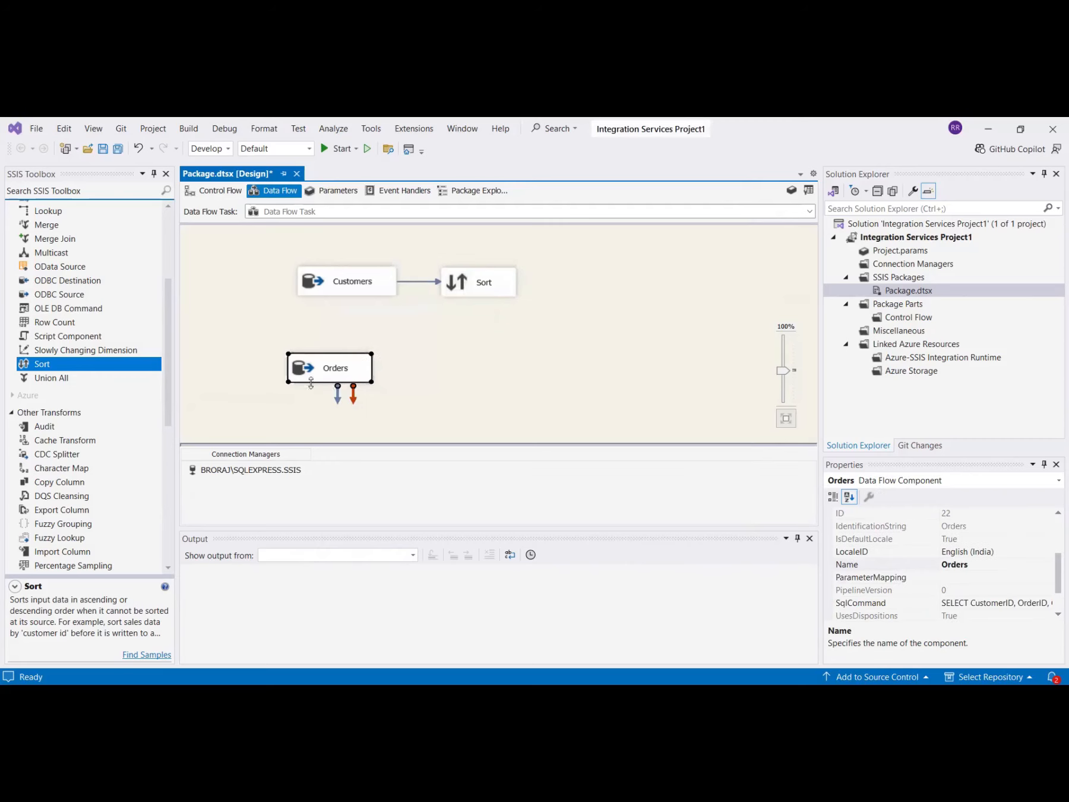
double_click(56, 370)
drag(263, 291, 457, 370)
click(340, 376)
drag(338, 393, 441, 377)
Configure Sort 1 to sort the Orders data by CustomerID ascending.
double_click(453, 373)
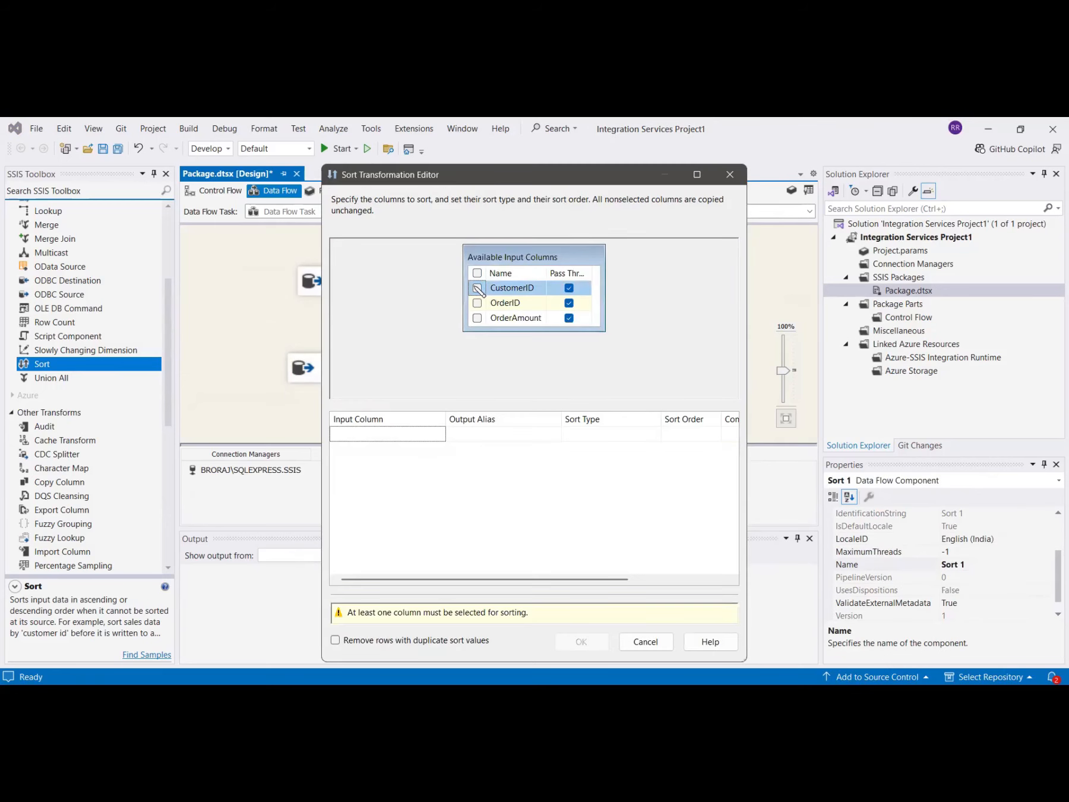
click(477, 288)
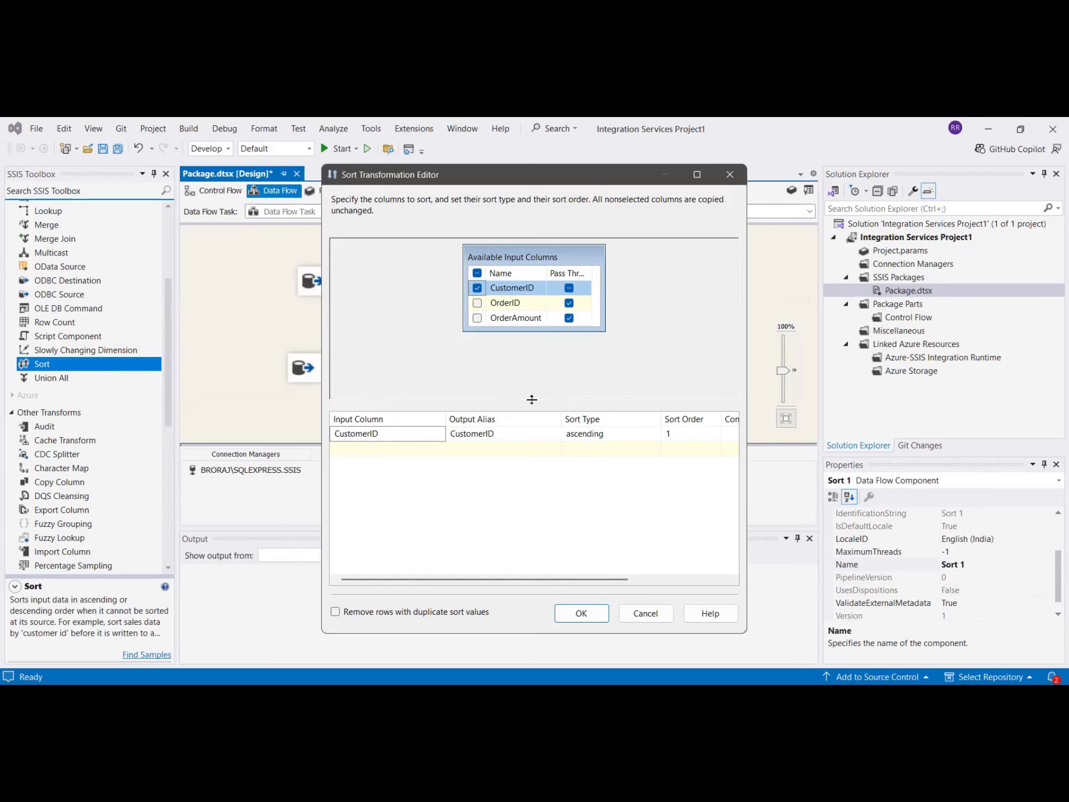
click(583, 616)
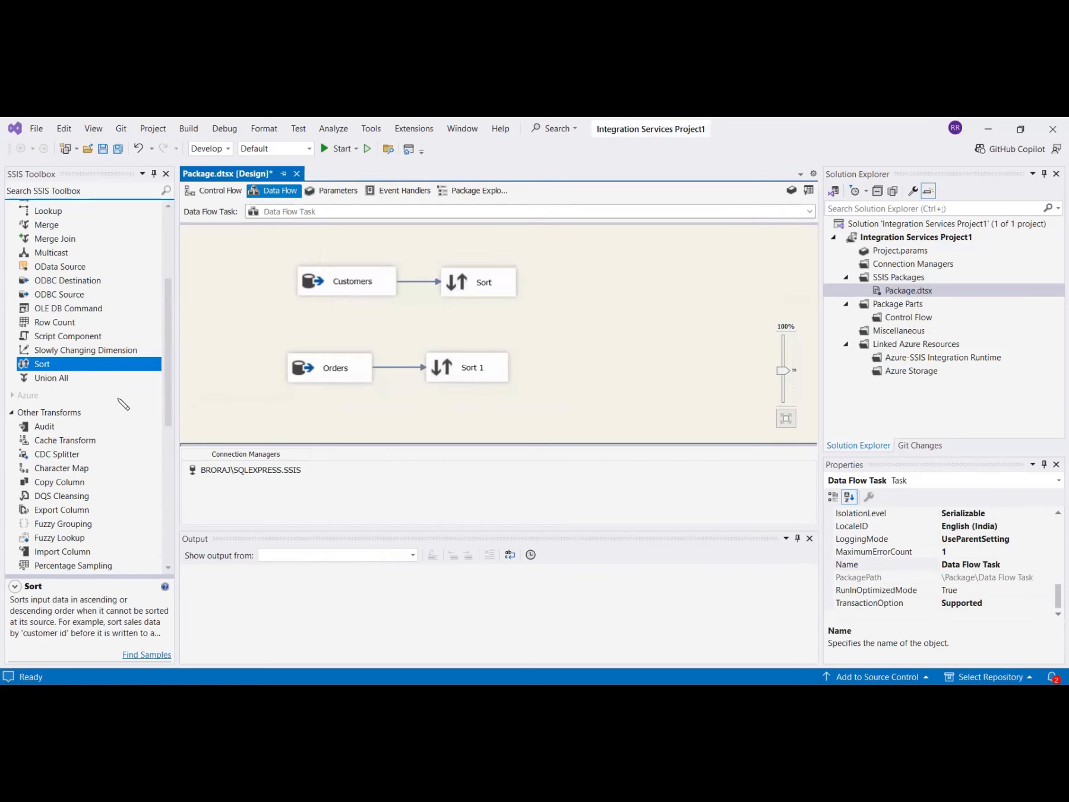
Add a Merge Join and connect the Customers Sort output to it as the Merge Join Left Input.
scroll(125, 404, up, 4)
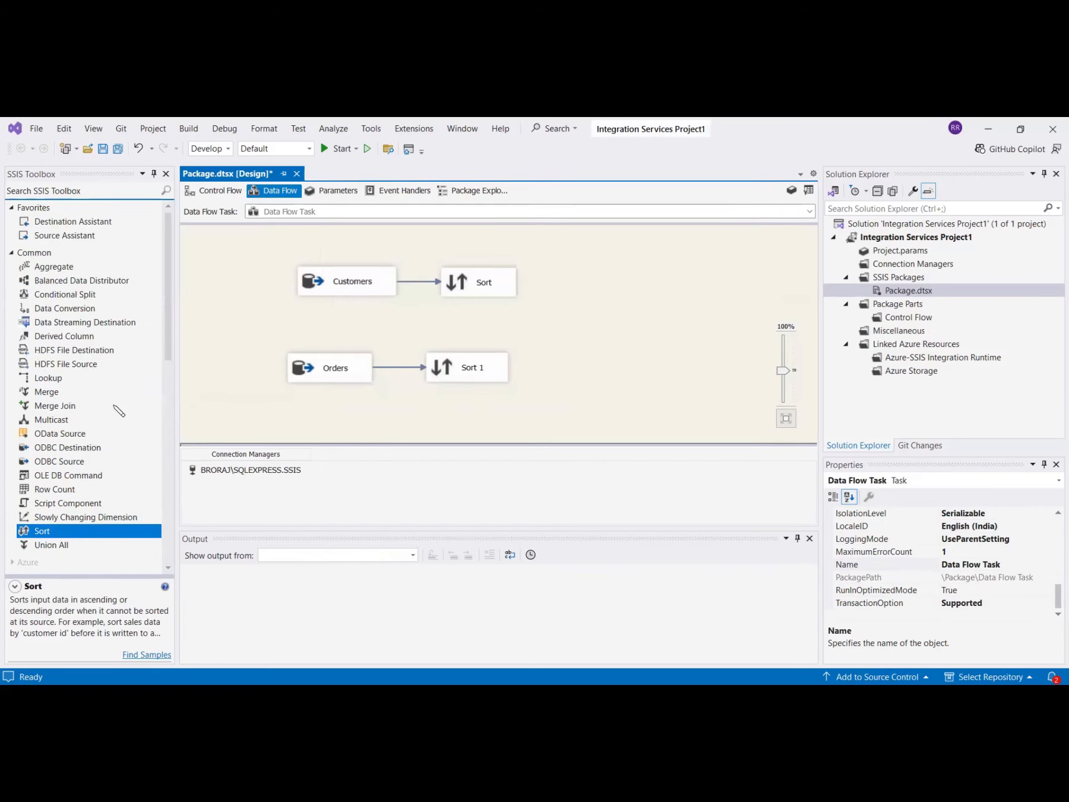
double_click(48, 406)
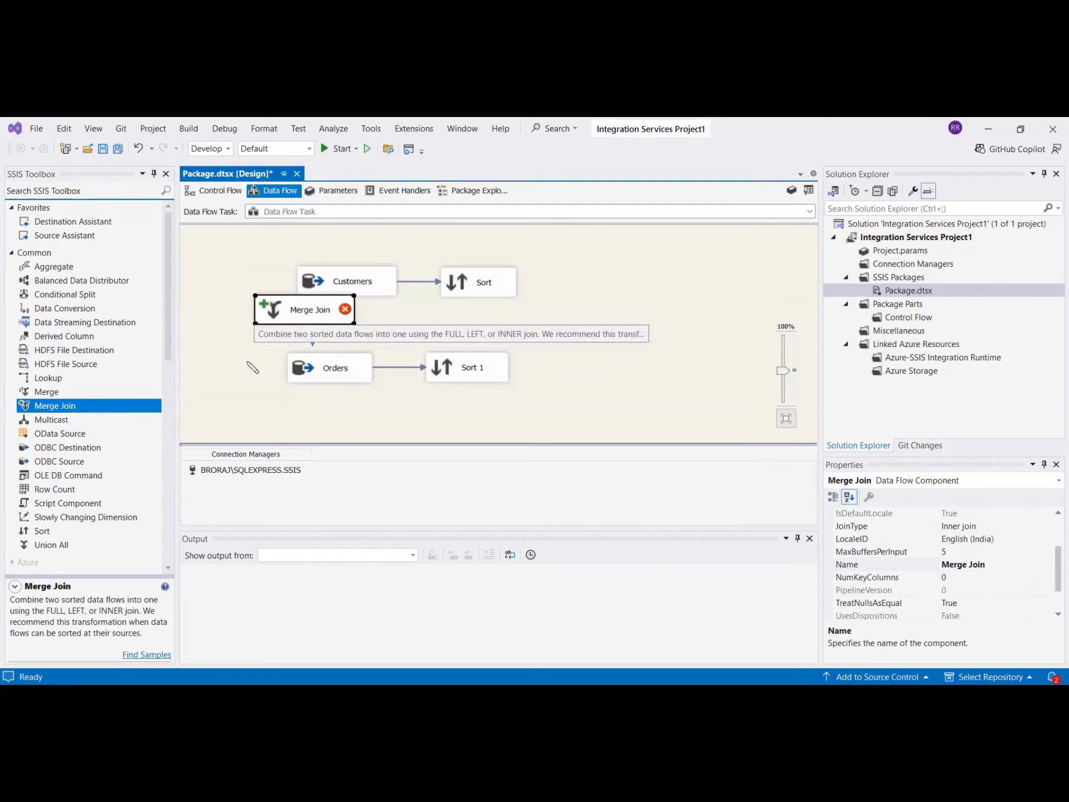
click(485, 288)
drag(270, 310, 595, 335)
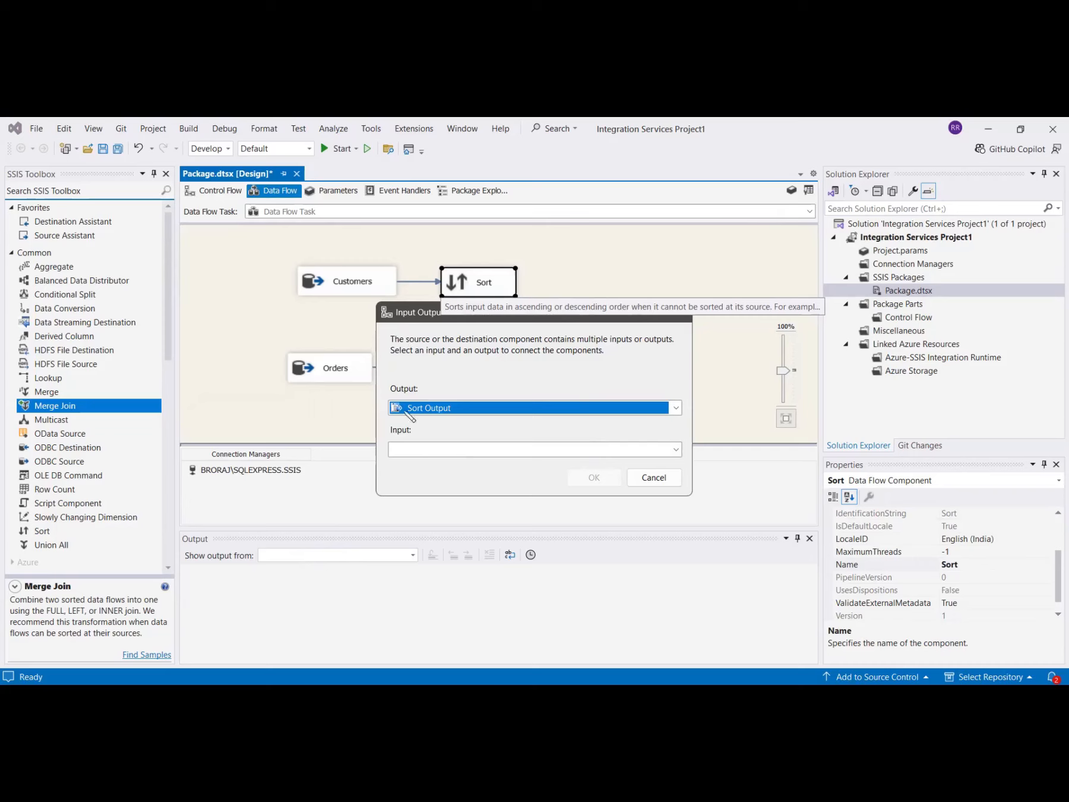
click(506, 453)
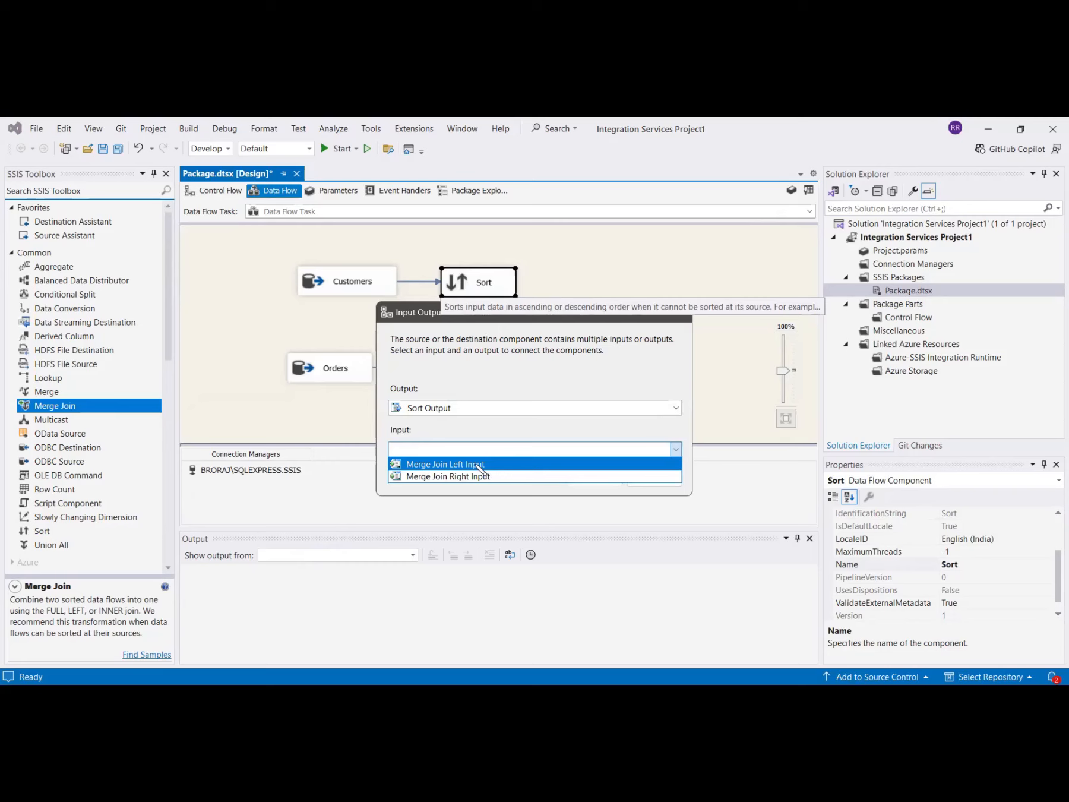
click(480, 464)
click(592, 477)
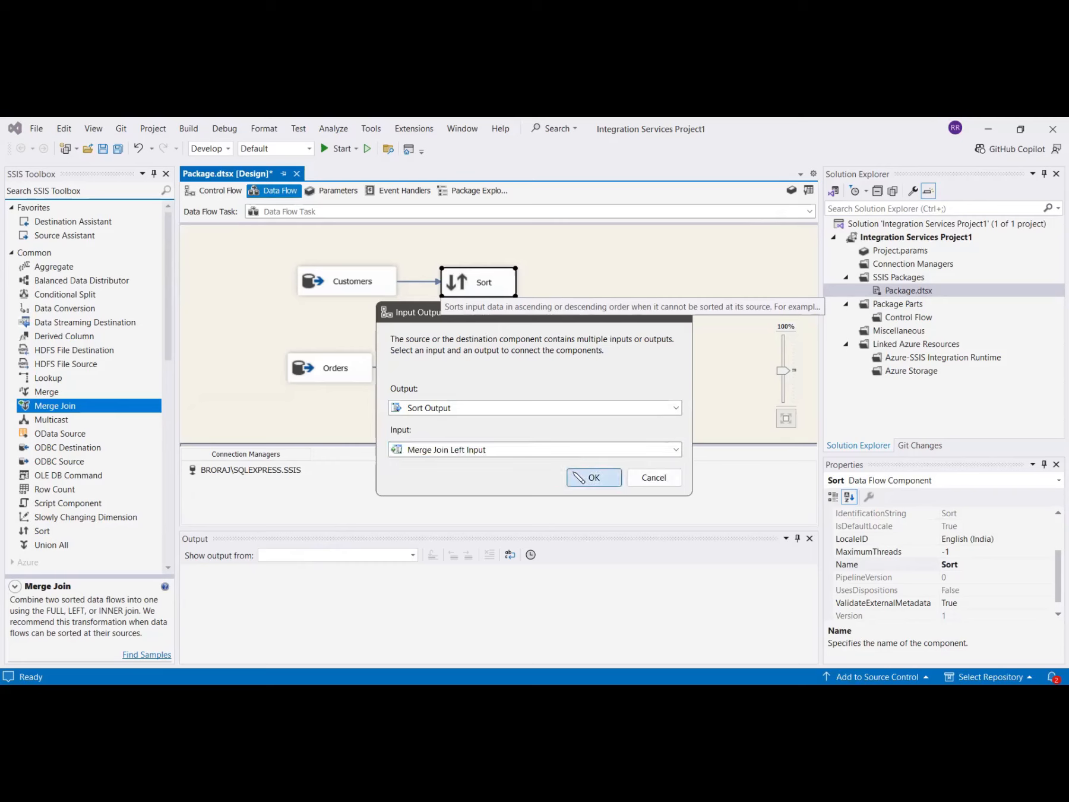
Connect the Sort 1 output to the Merge Join as its second input.
click(465, 378)
drag(475, 395, 599, 339)
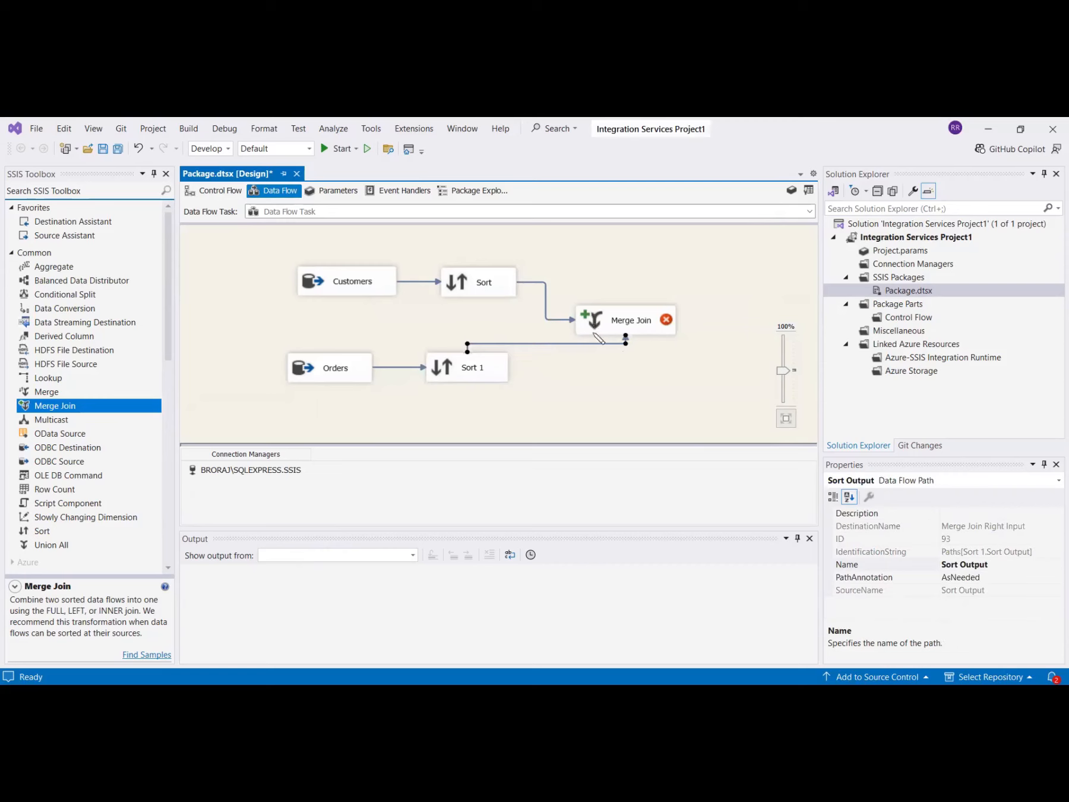
click(679, 376)
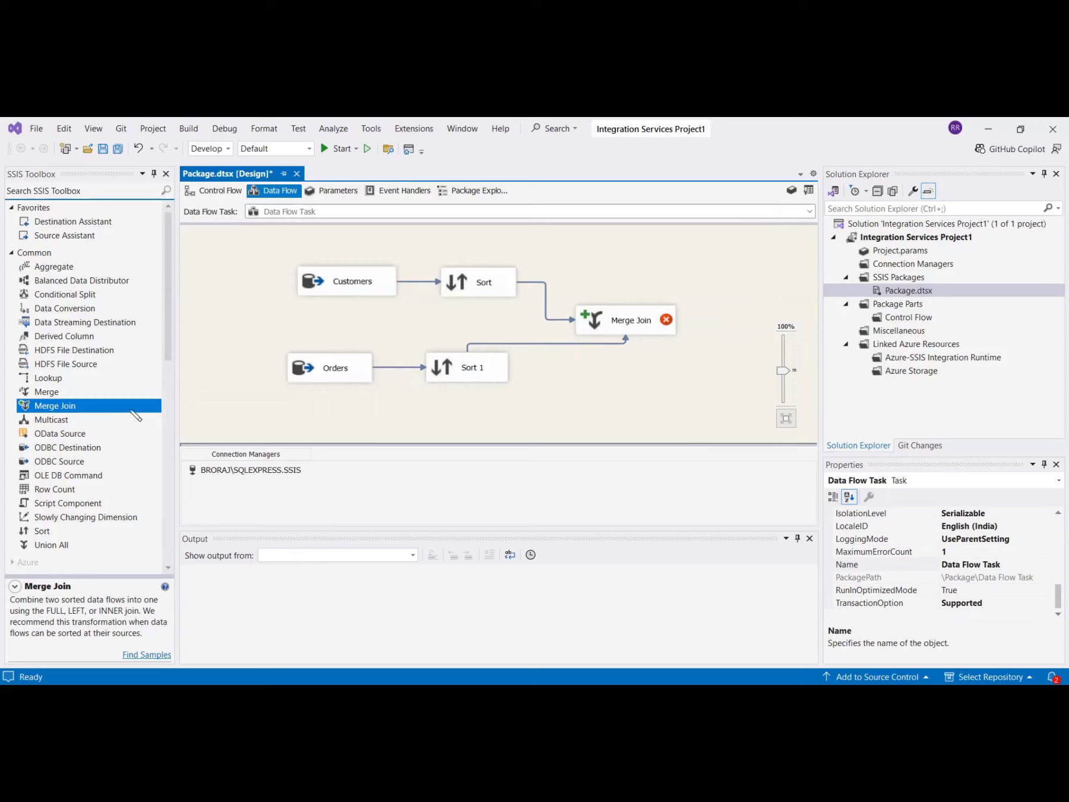
Open the Merge Join editor, use CustomerID from both sorted inputs as the join key, and set the join type to Inner join.
double_click(595, 319)
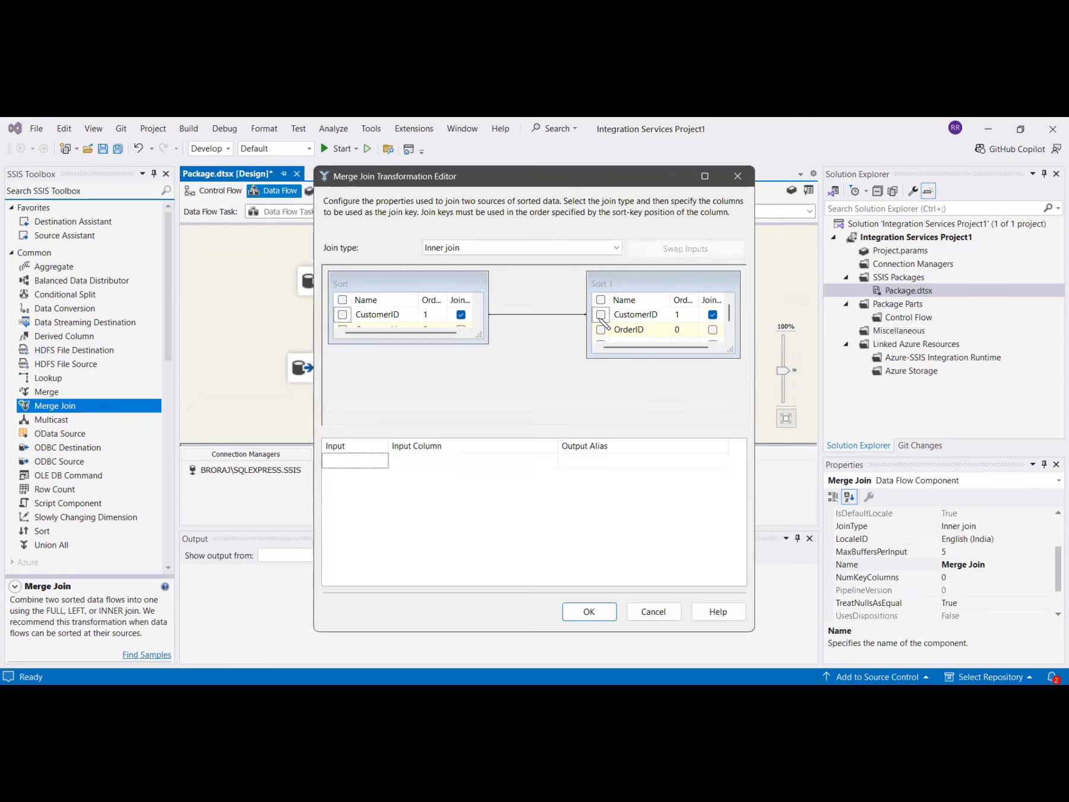
click(343, 314)
click(601, 315)
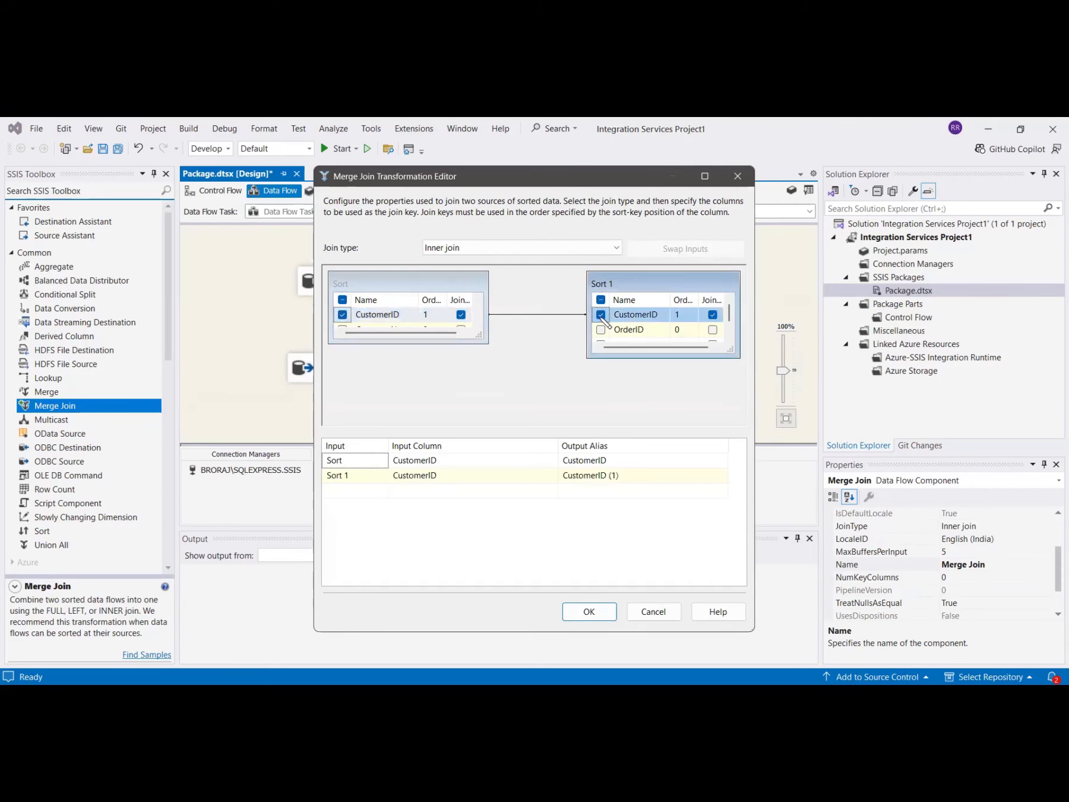
click(509, 250)
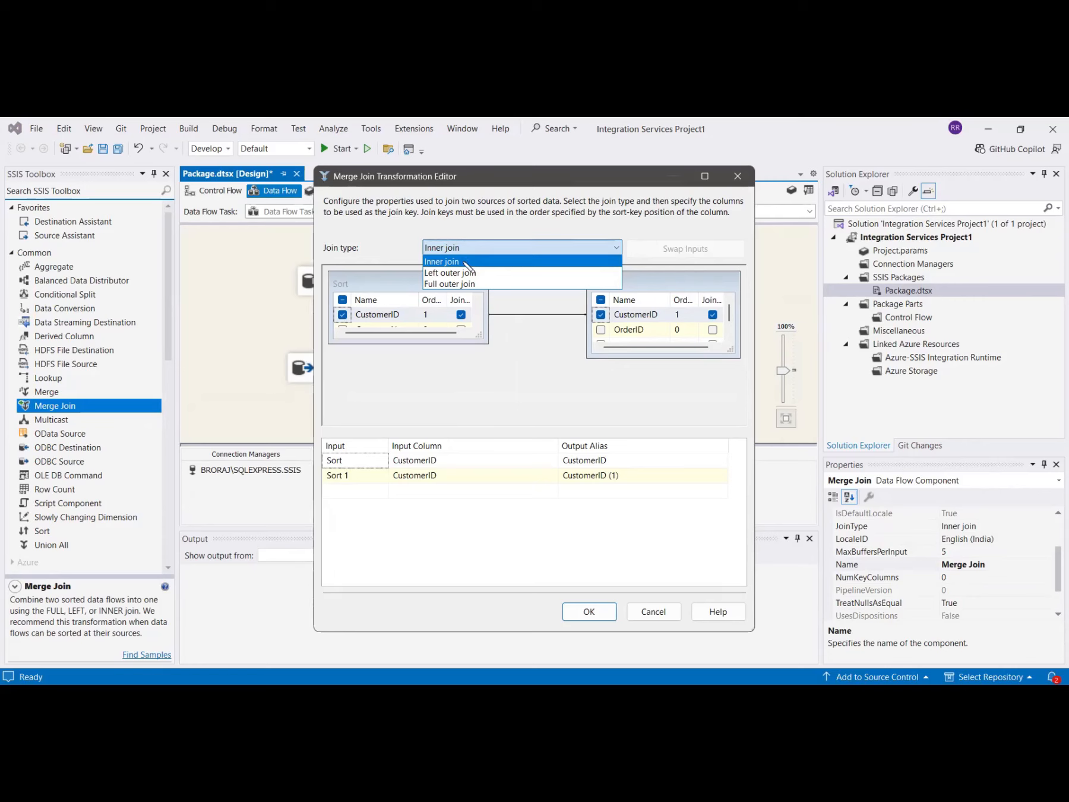
click(467, 266)
Add CustomerName from Sort and OrderID and OrderAmount from Sort 1 to the Merge Join output and confirm.
scroll(351, 324, down, 1)
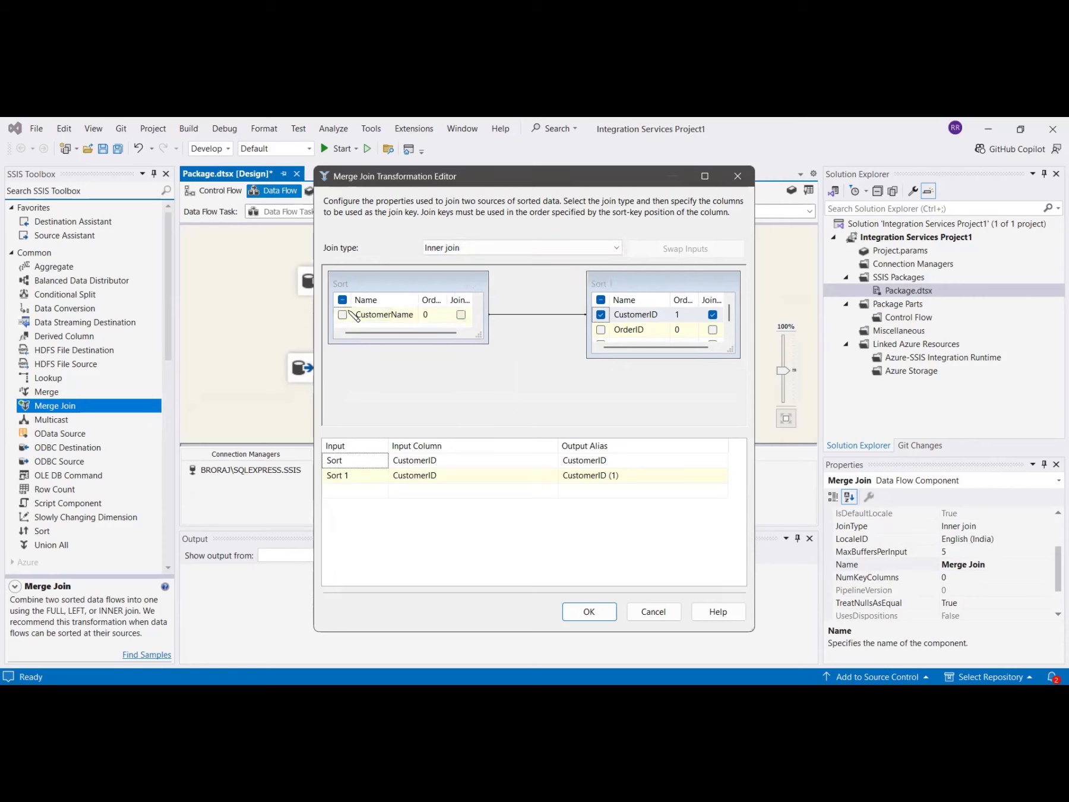
click(343, 314)
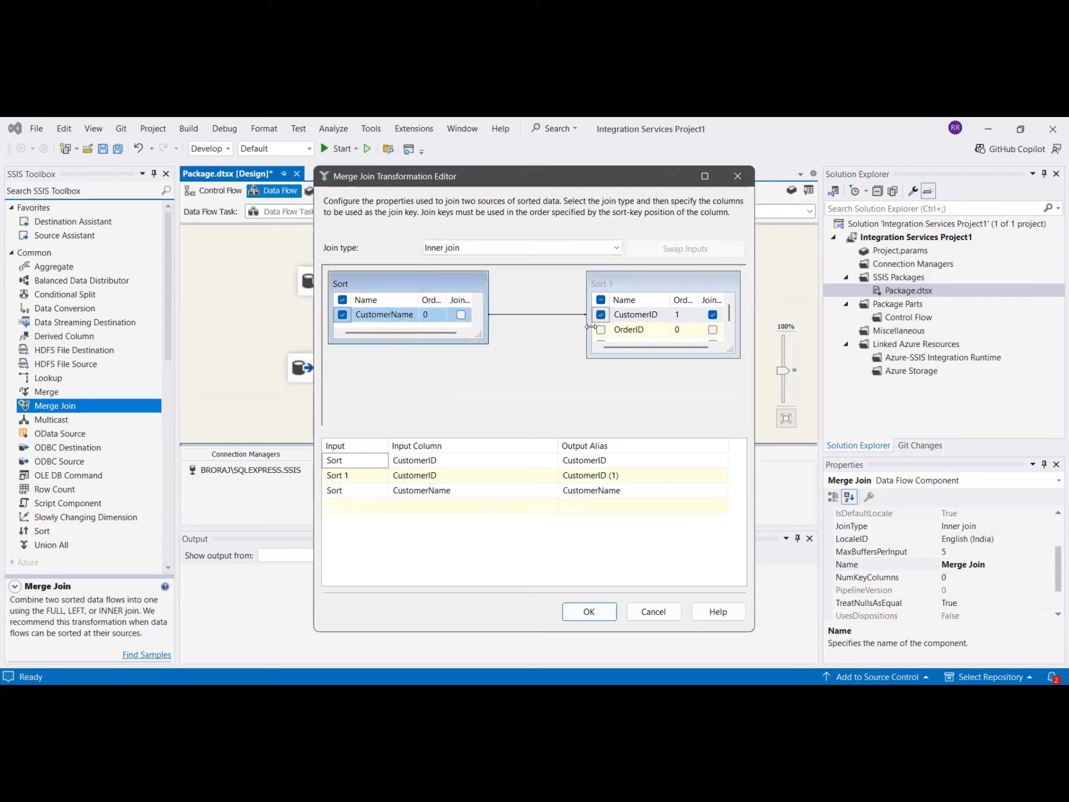
scroll(606, 333, down, 1)
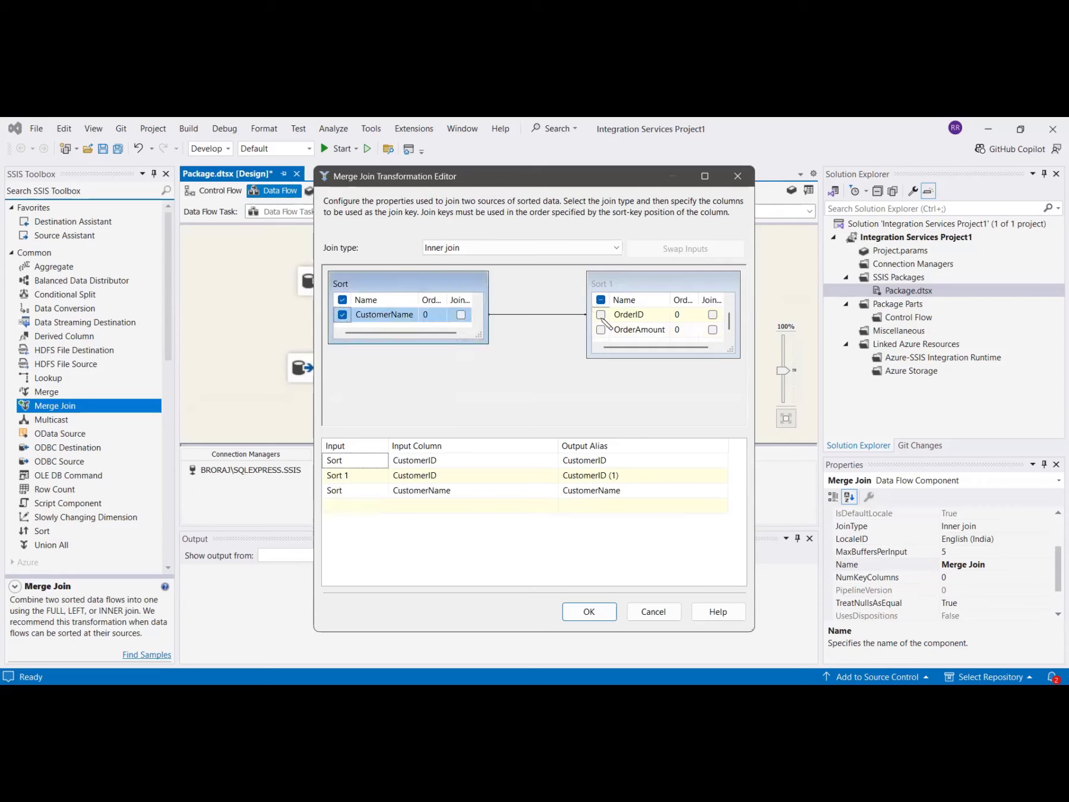
click(601, 315)
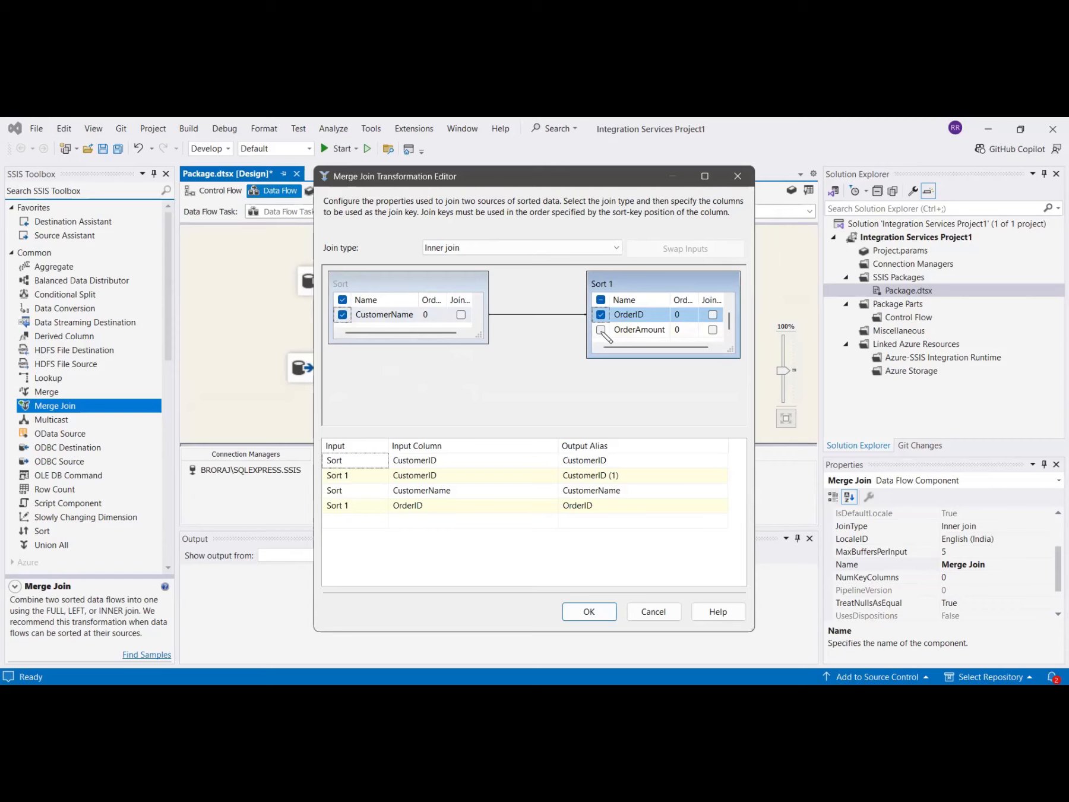
click(601, 330)
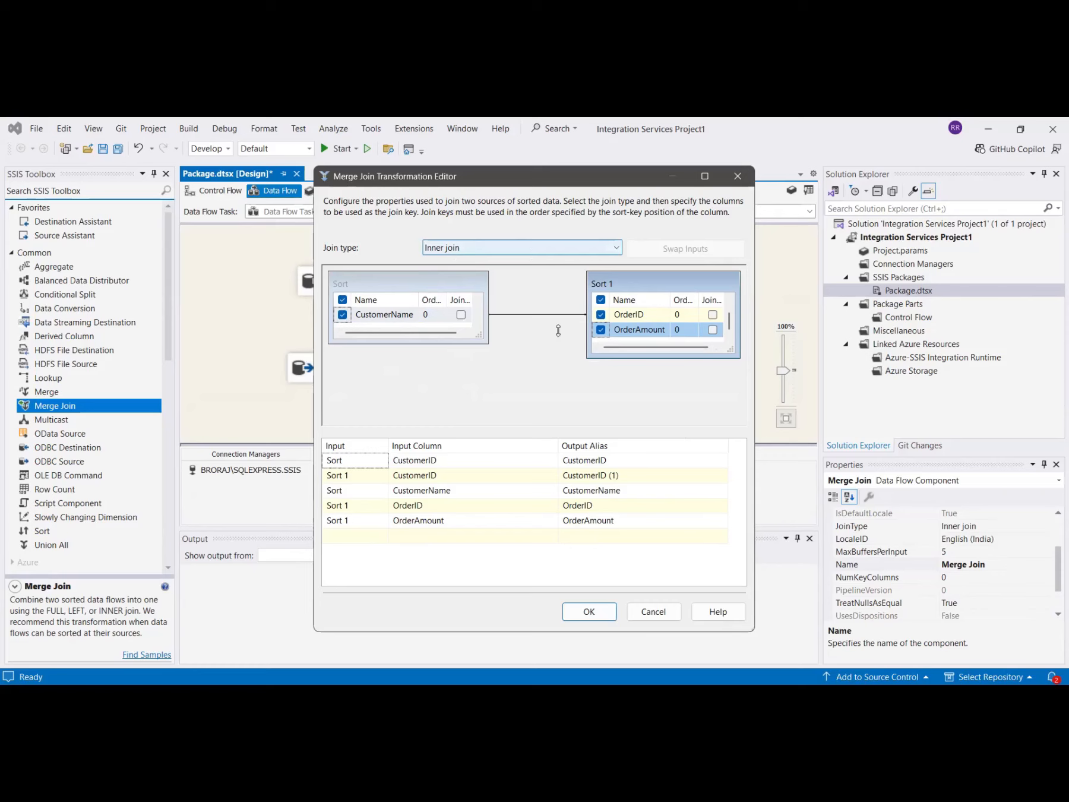
click(590, 611)
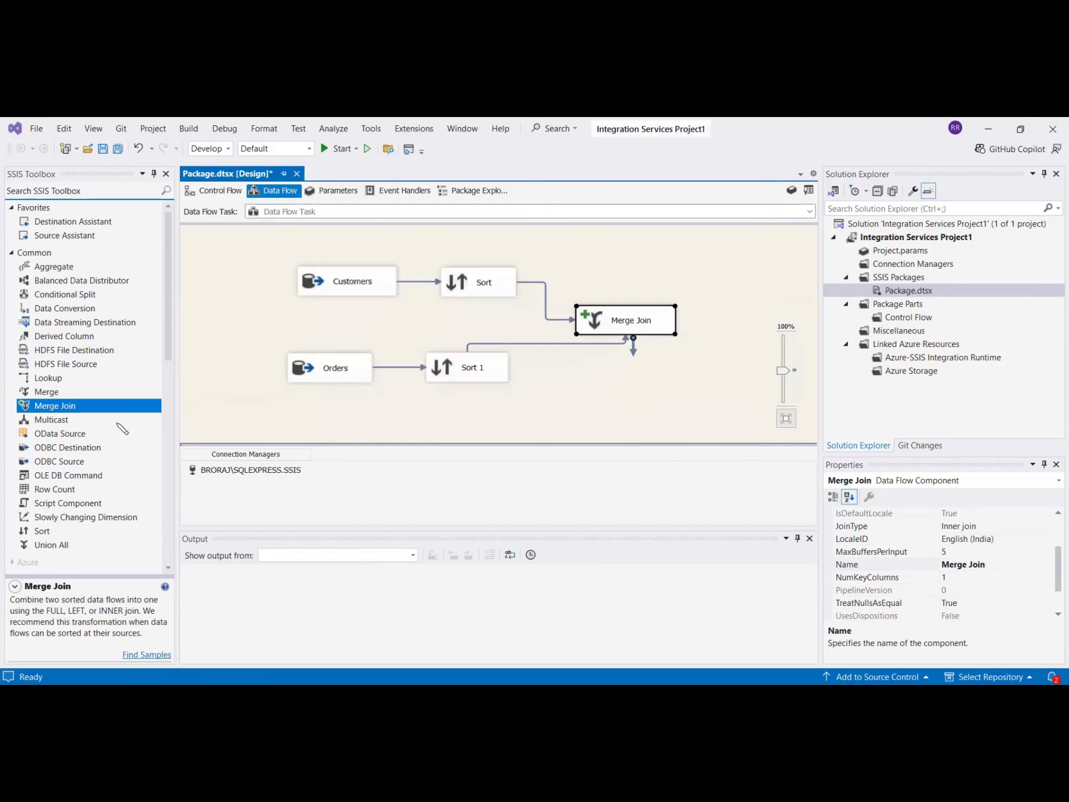
Add an OLE DB Destination below the Merge Join and connect the Merge Join output to it.
scroll(112, 523, down, 12)
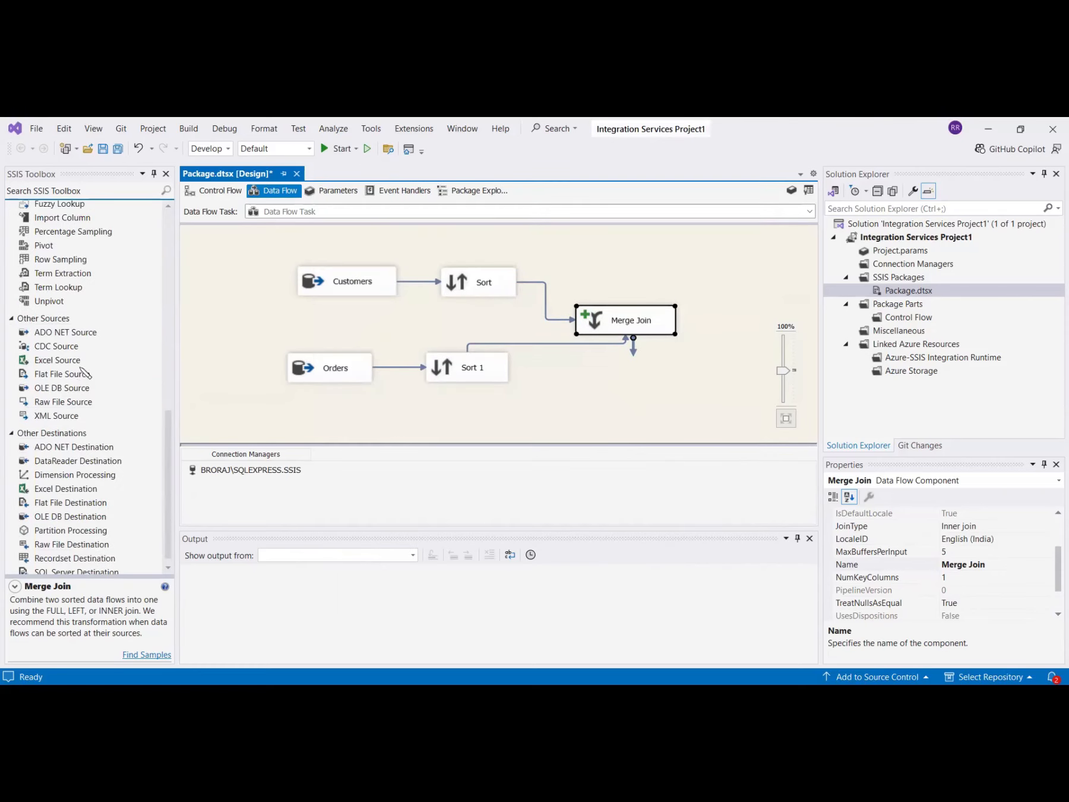
scroll(71, 440, down, 1)
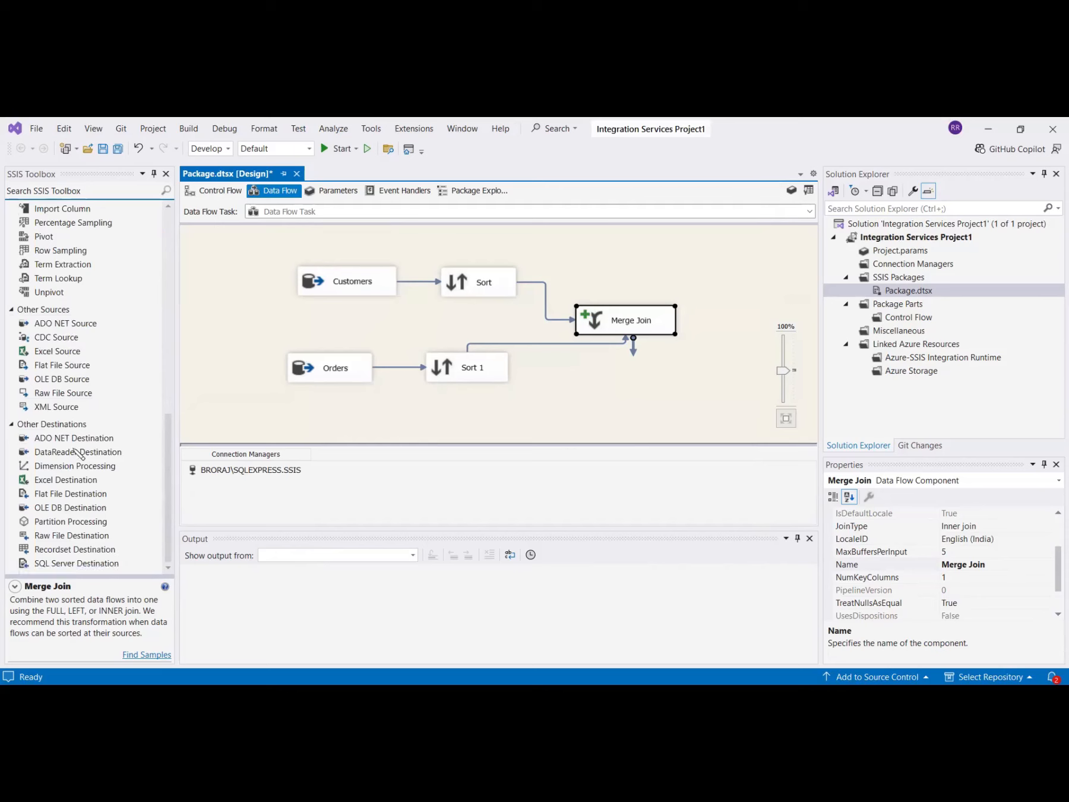
click(65, 509)
double_click(67, 510)
drag(68, 510, 651, 398)
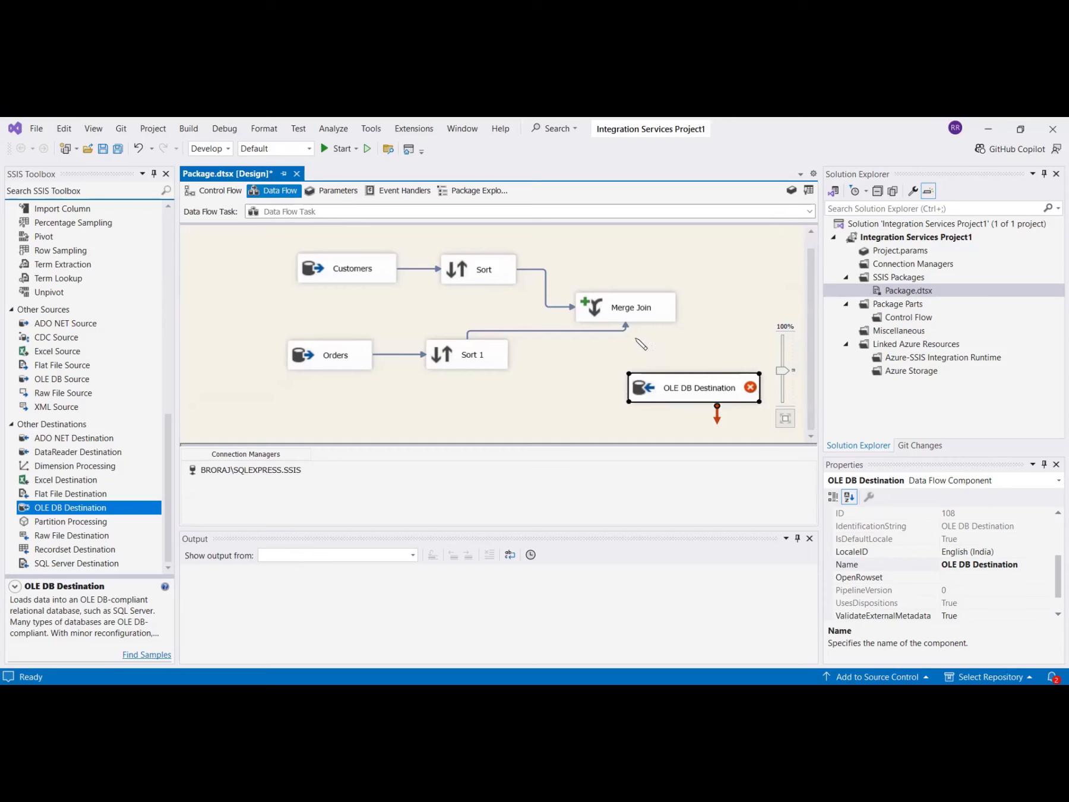
click(658, 318)
drag(630, 330, 671, 383)
Configure the OLE DB Destination to load into the [dbo].[CustomerOrders] table, review the column mappings, and confirm.
click(645, 397)
double_click(644, 397)
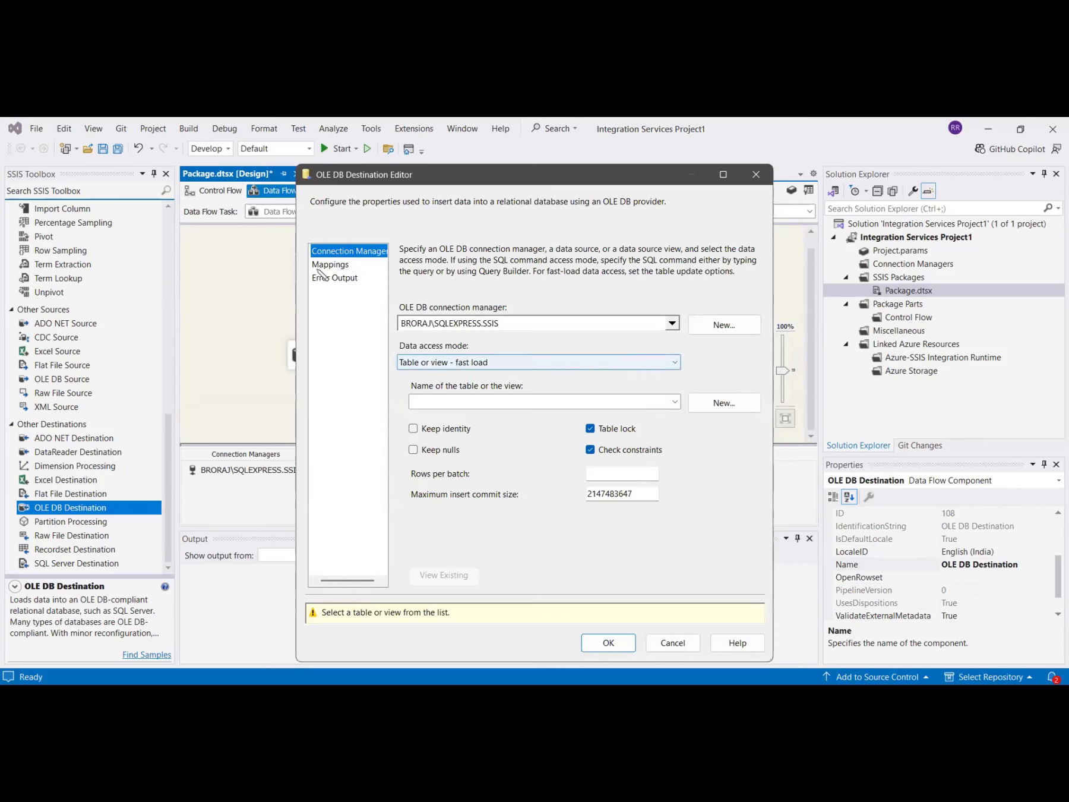
click(336, 265)
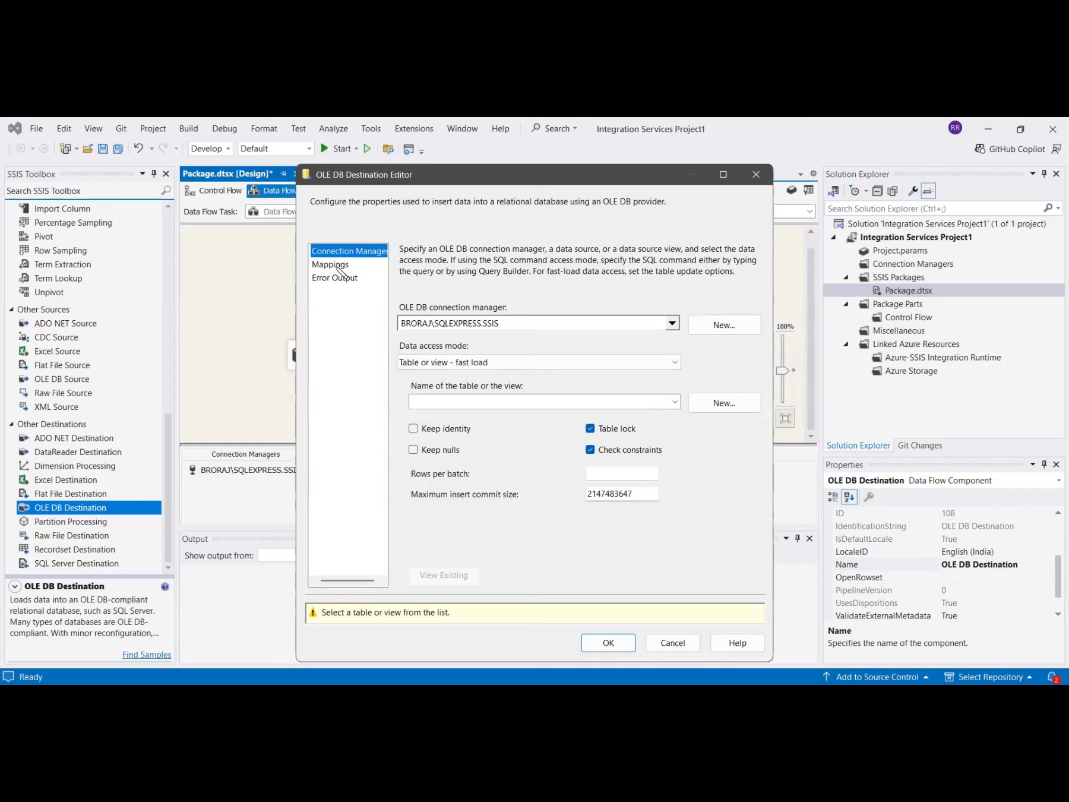
click(335, 265)
click(675, 402)
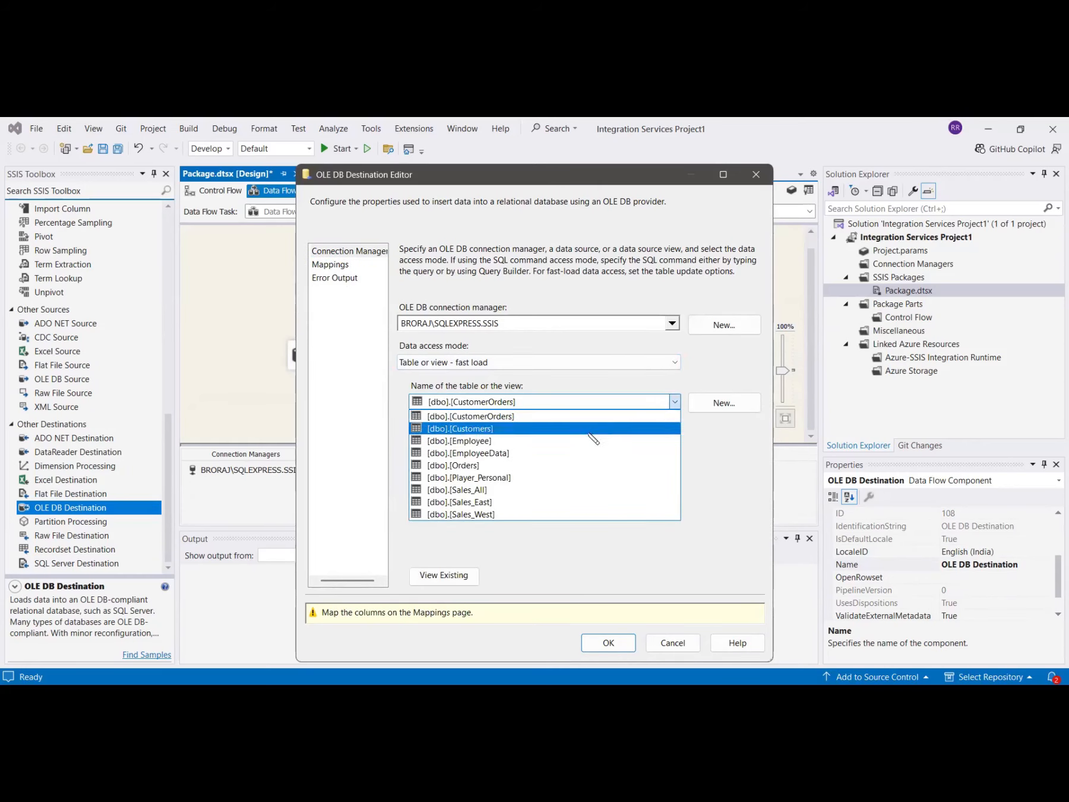
click(491, 419)
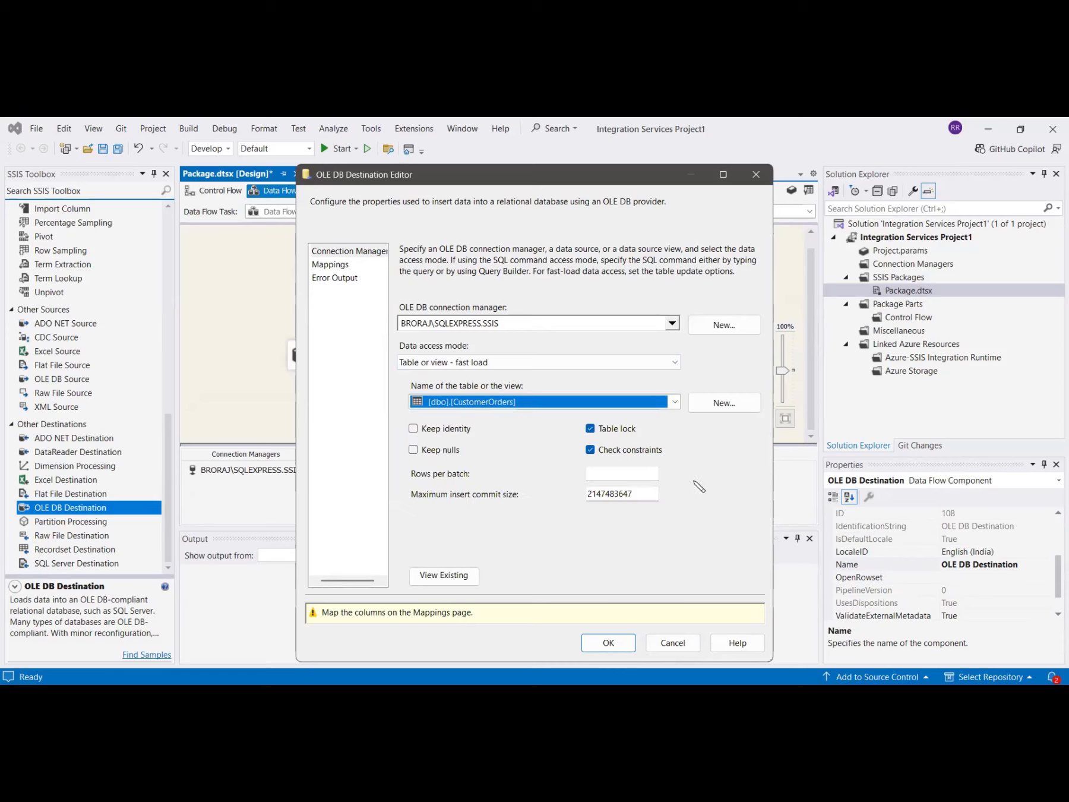
click(338, 266)
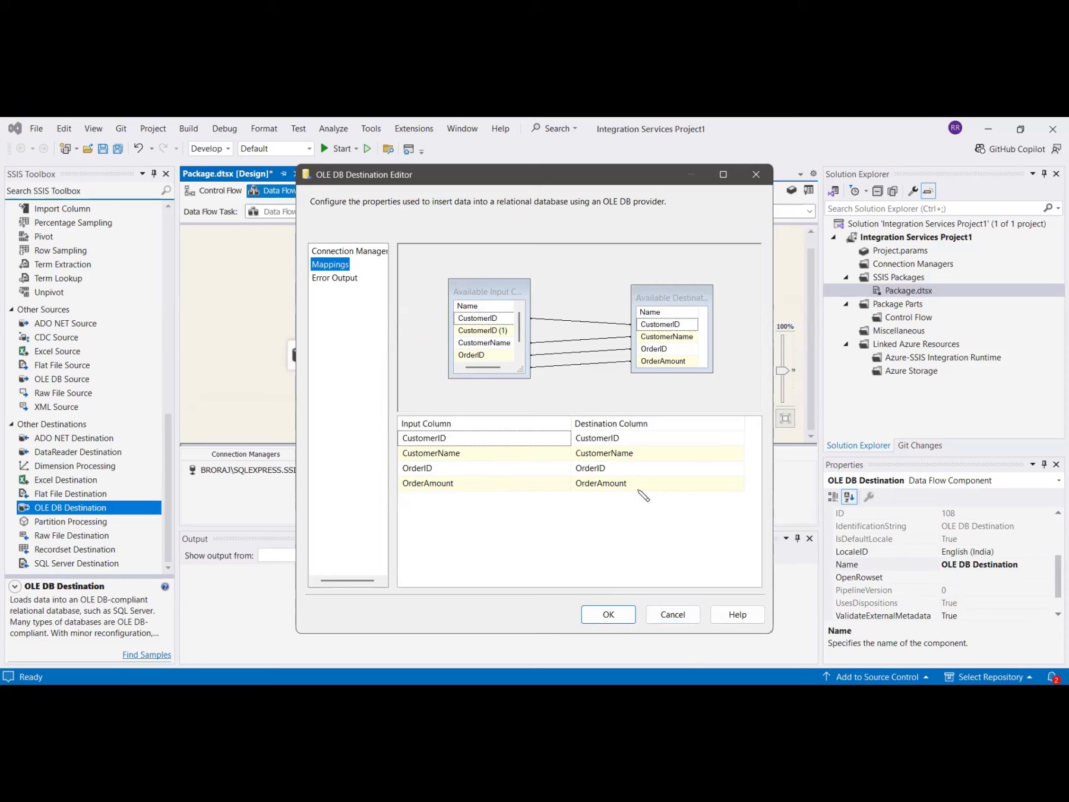
click(618, 621)
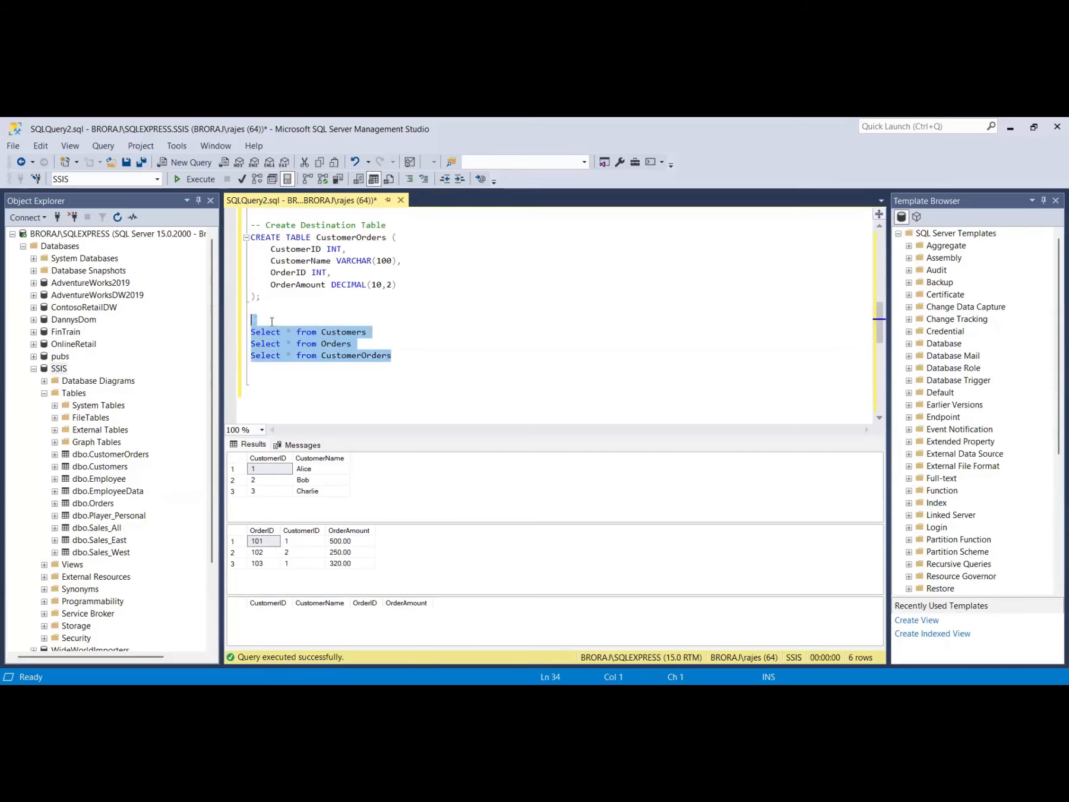
Switch to SQL Server Management Studio and execute the SELECT queries on Customers, Orders and CustomerOrders.
drag(239, 327, 241, 332)
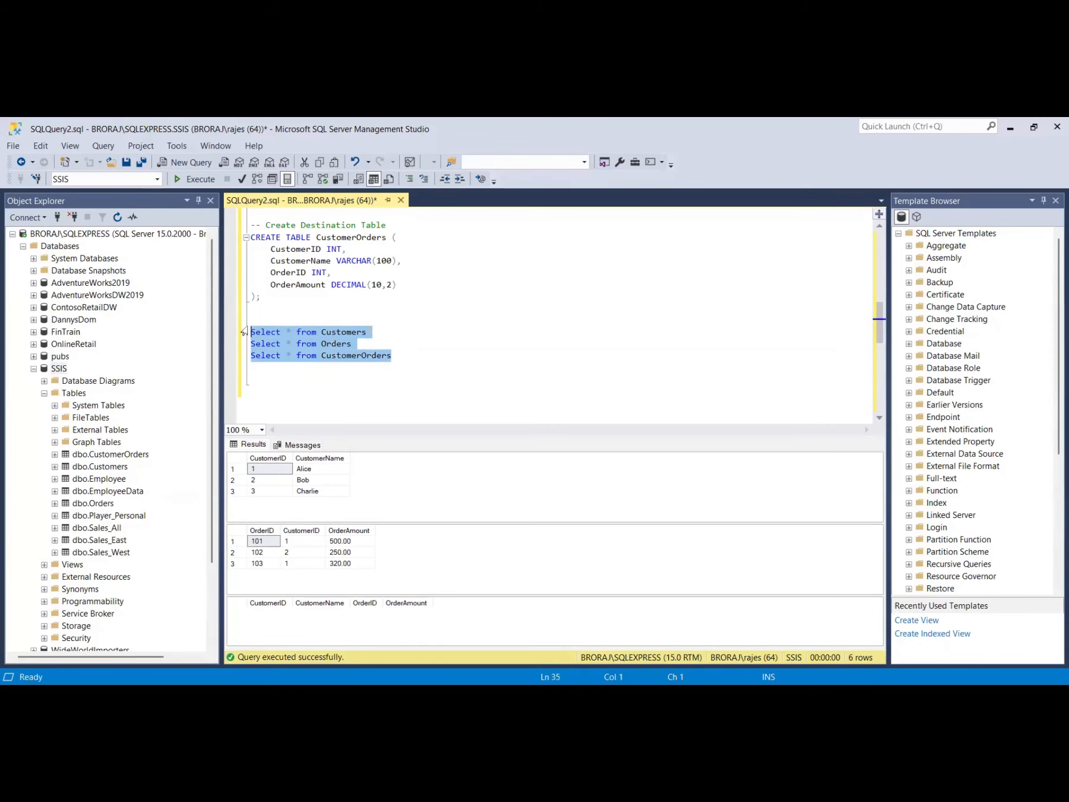
click(197, 179)
Switch back to Visual Studio, run the SSIS package, and stop debugging once it finishes.
key(alt+Tab)
click(336, 150)
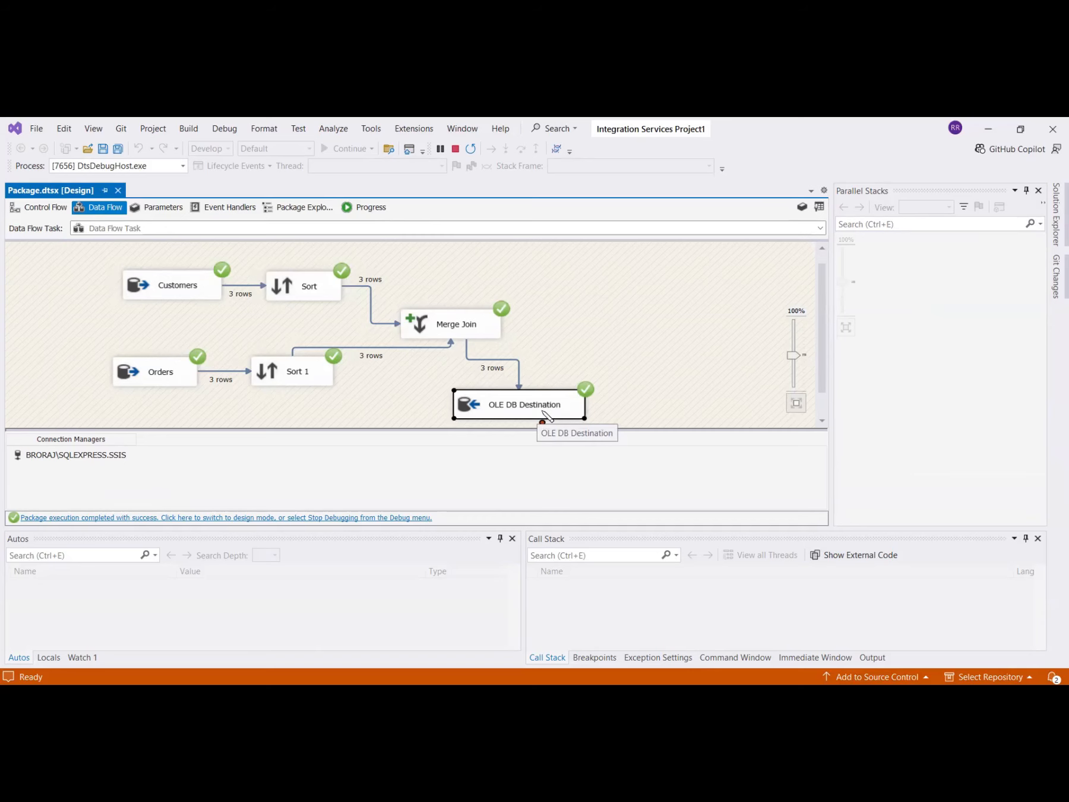
click(456, 149)
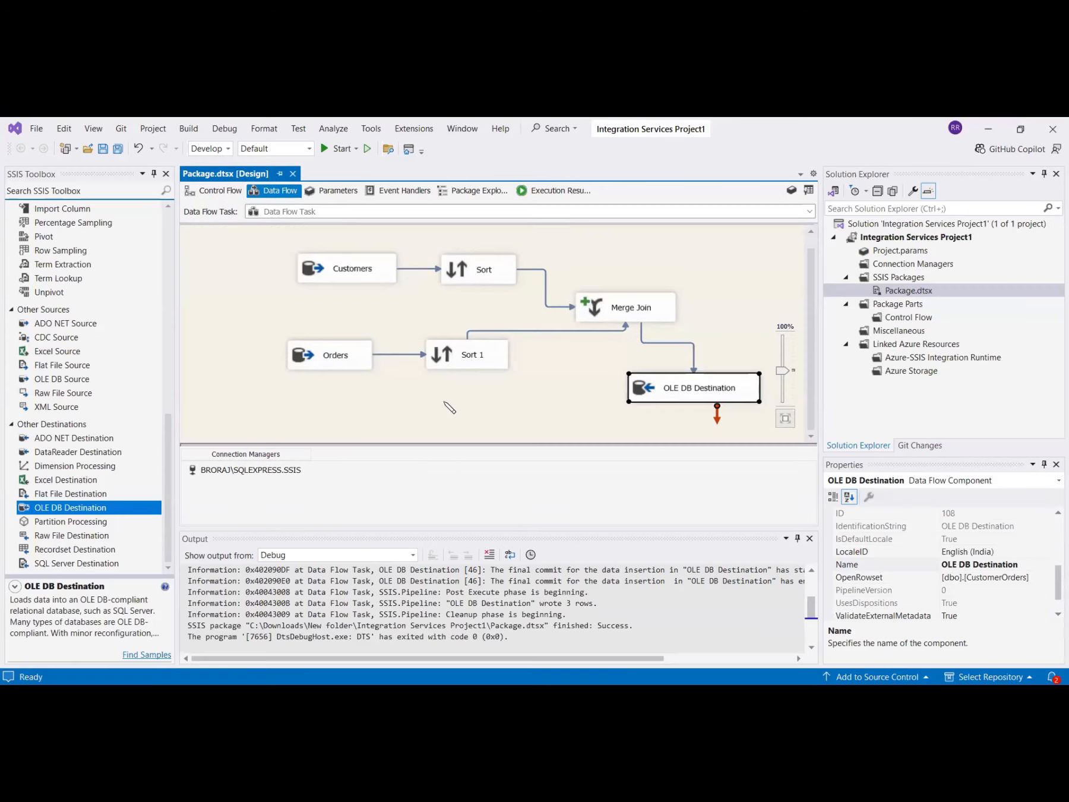
Switch to SQL Server Management Studio and rerun the SELECT queries to check the CustomerOrders table contents.
key(alt+Tab)
drag(404, 360, 233, 334)
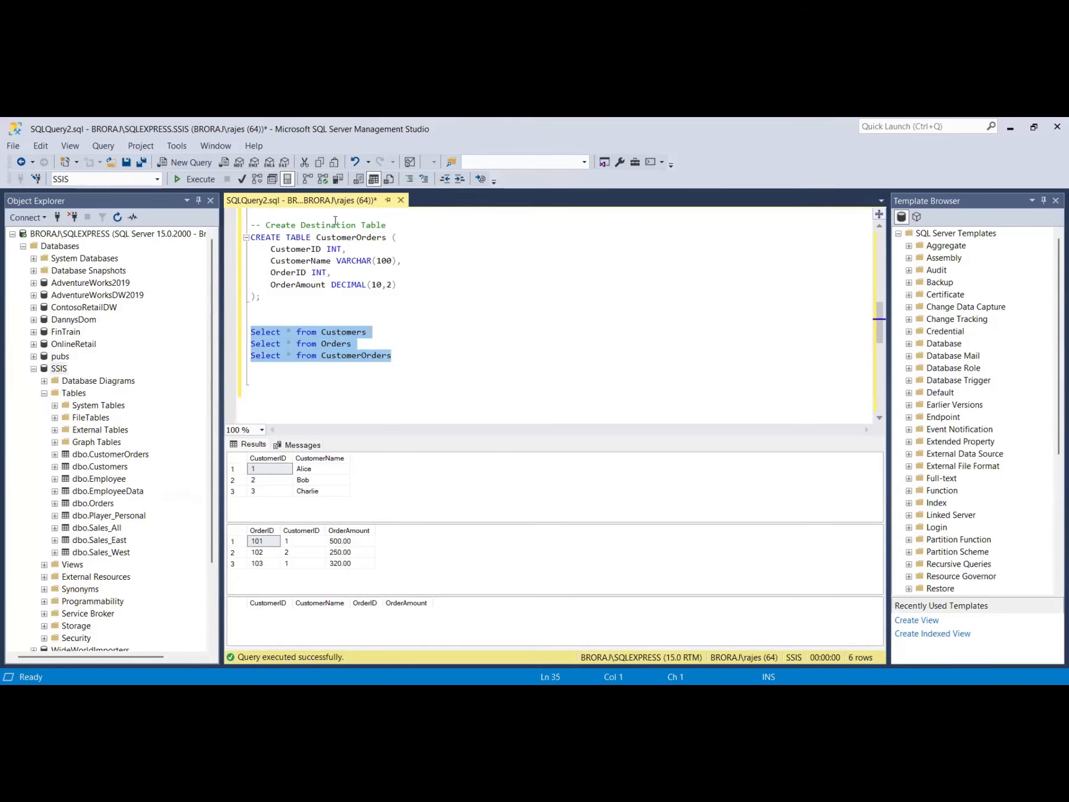
scroll(394, 235, up, 2)
scroll(394, 235, down, 5)
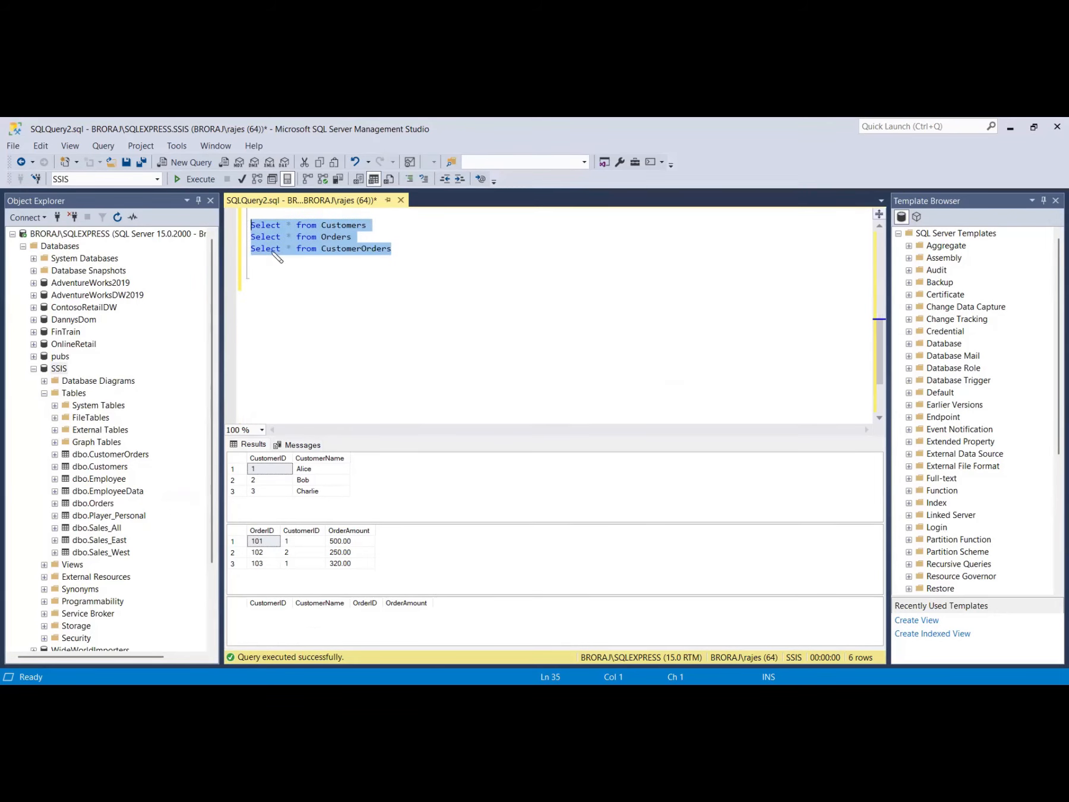
key(F5)
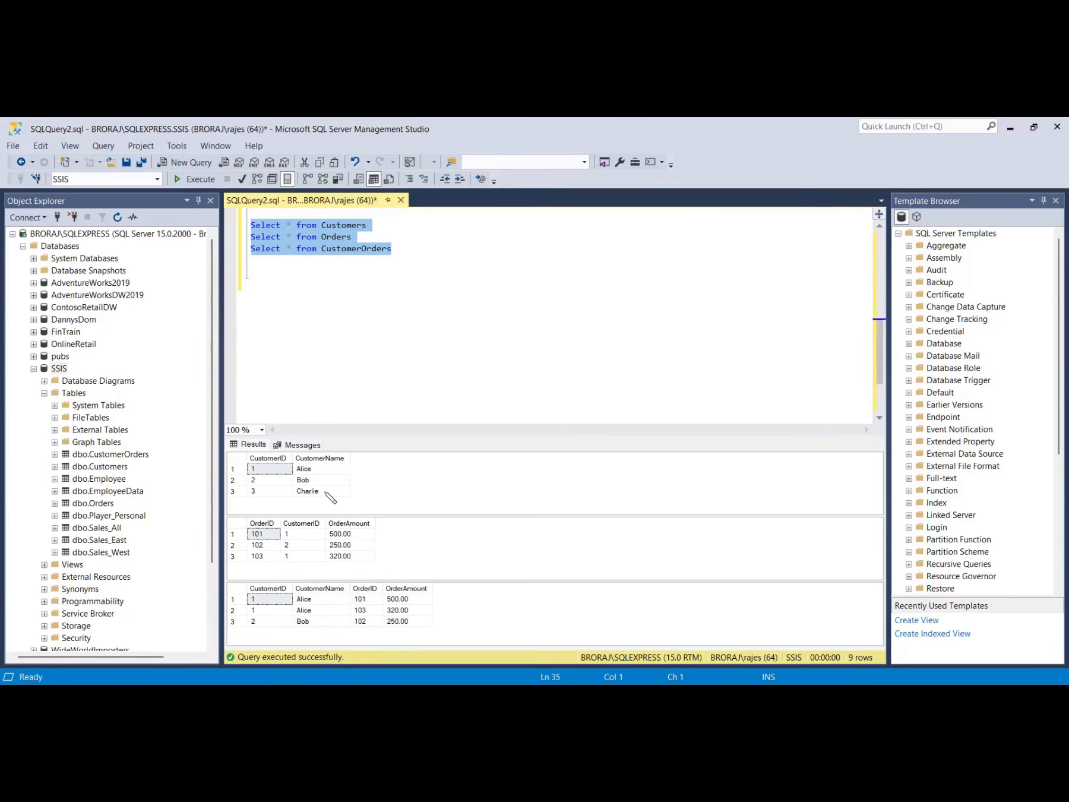
click(309, 555)
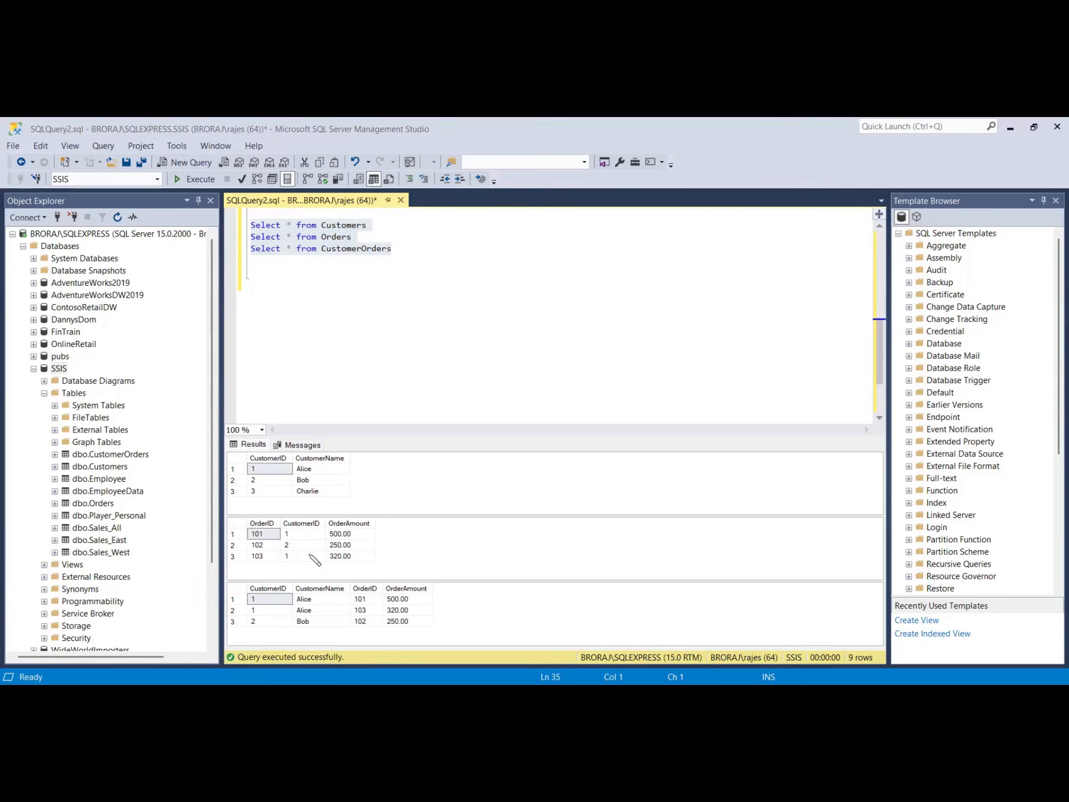